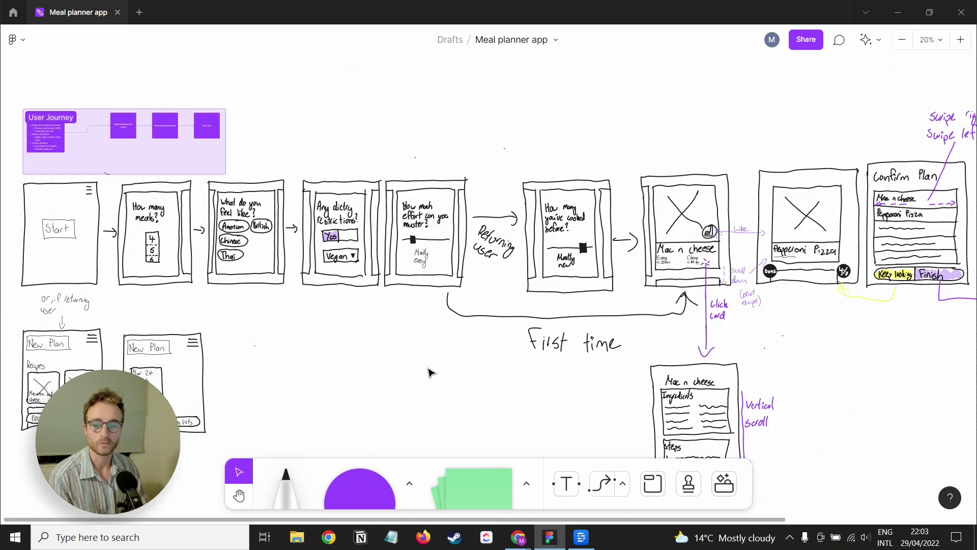
# Step: Pan and zoom the board to about 51% on the How many meals? and What do you feel like? sketches
pyautogui.moveTo(429, 373); pyautogui.dragTo(480, 312)
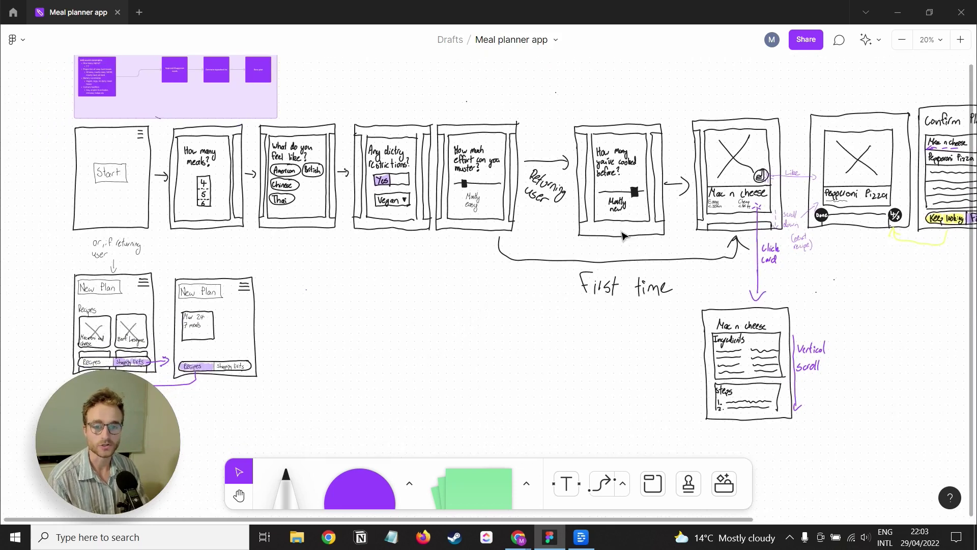
pyautogui.scroll(5, 396, 216)
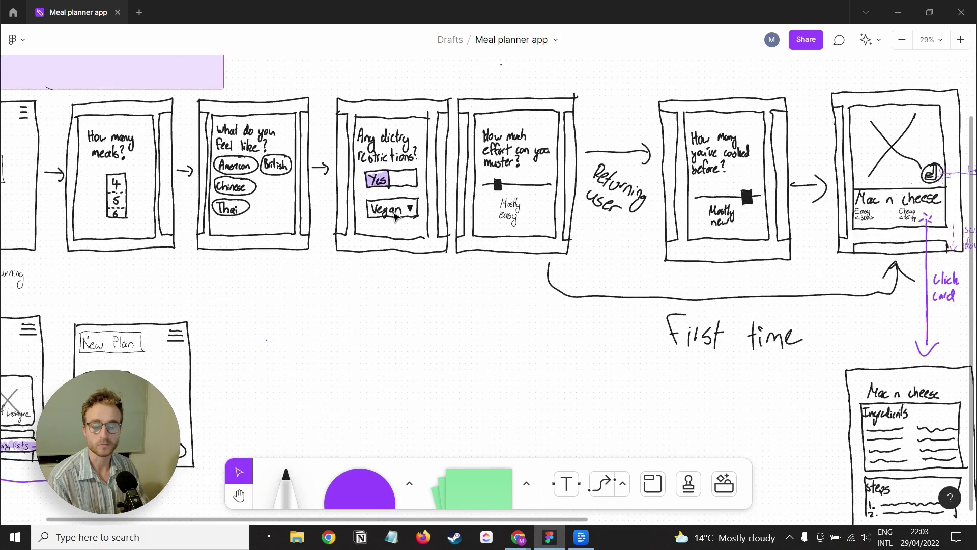
pyautogui.scroll(-4, 374, 242)
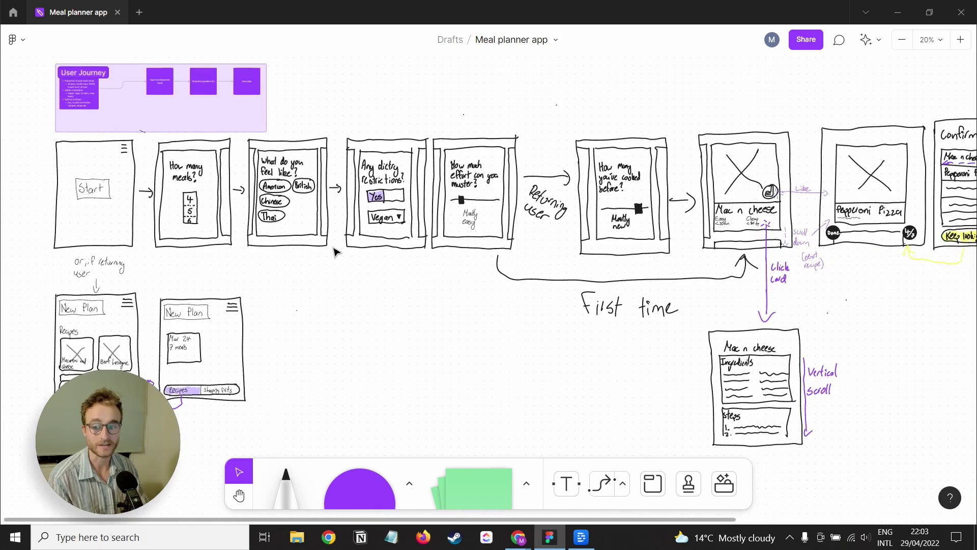
pyautogui.hscroll(-5, 255, 237)
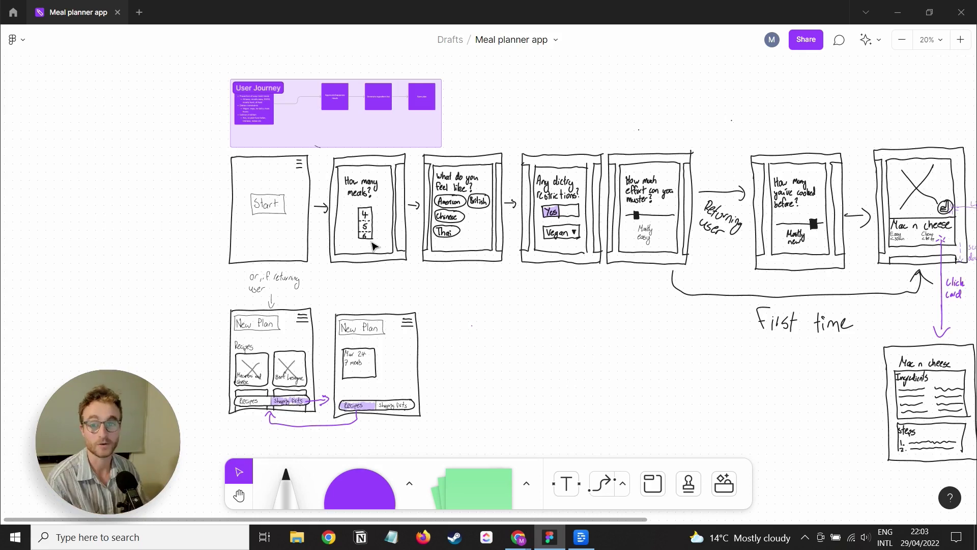
pyautogui.scroll(1, 425, 258)
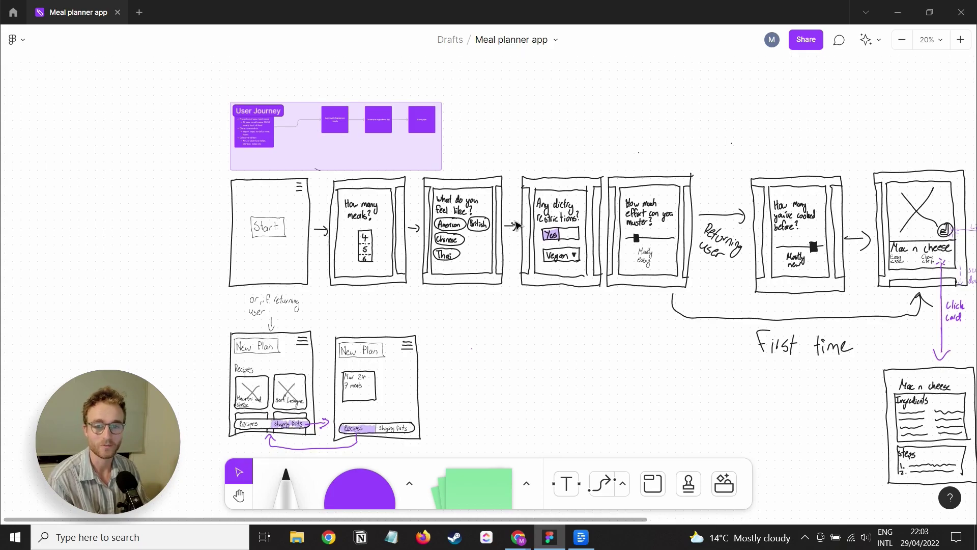
pyautogui.scroll(5, 428, 262)
pyautogui.scroll(-3, 436, 279)
pyautogui.scroll(5, 346, 188)
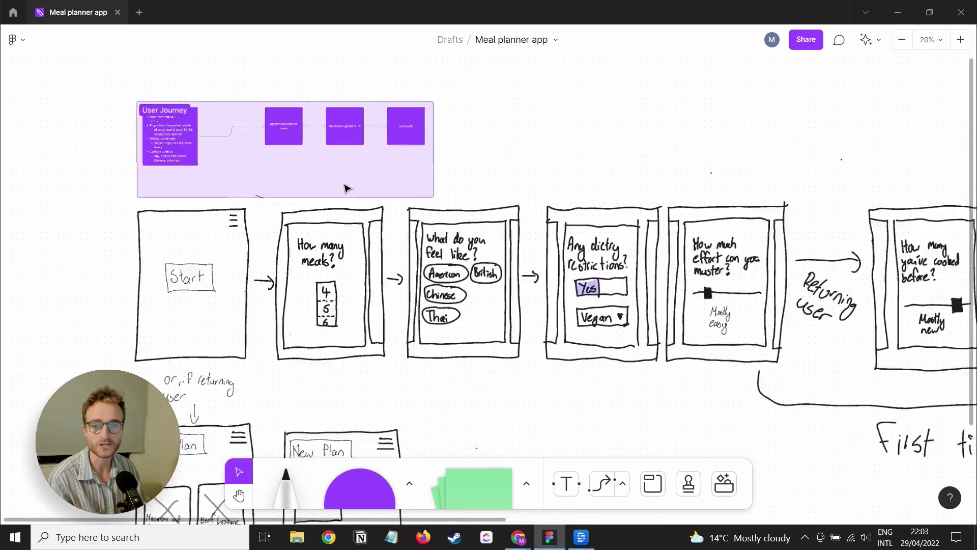
pyautogui.scroll(4, 345, 188)
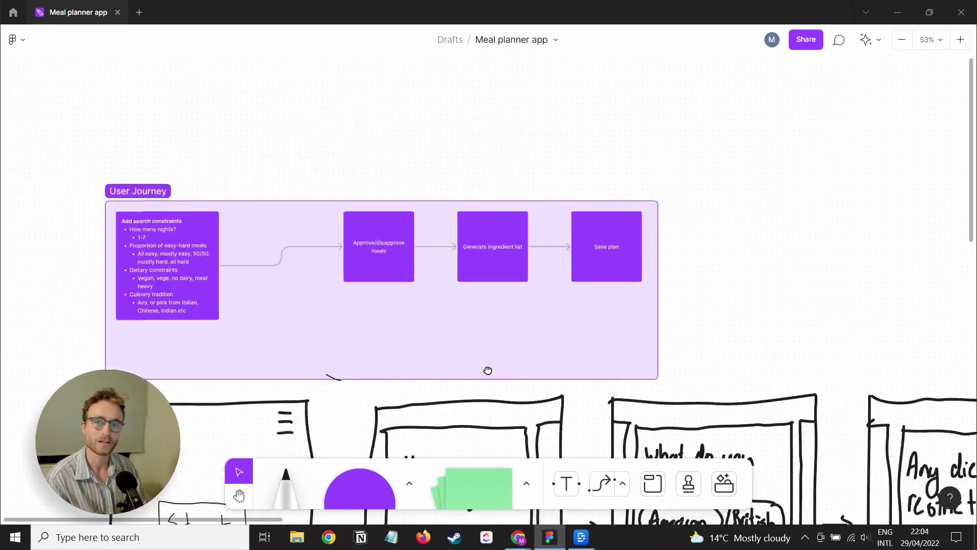
pyautogui.scroll(1, 214, 303)
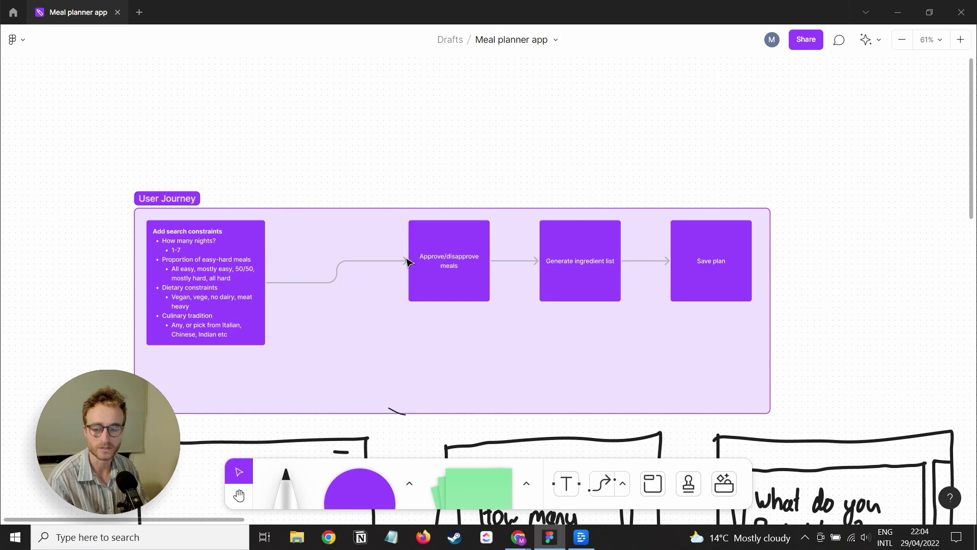
pyautogui.scroll(-5, 578, 336)
pyautogui.scroll(-10, 611, 285)
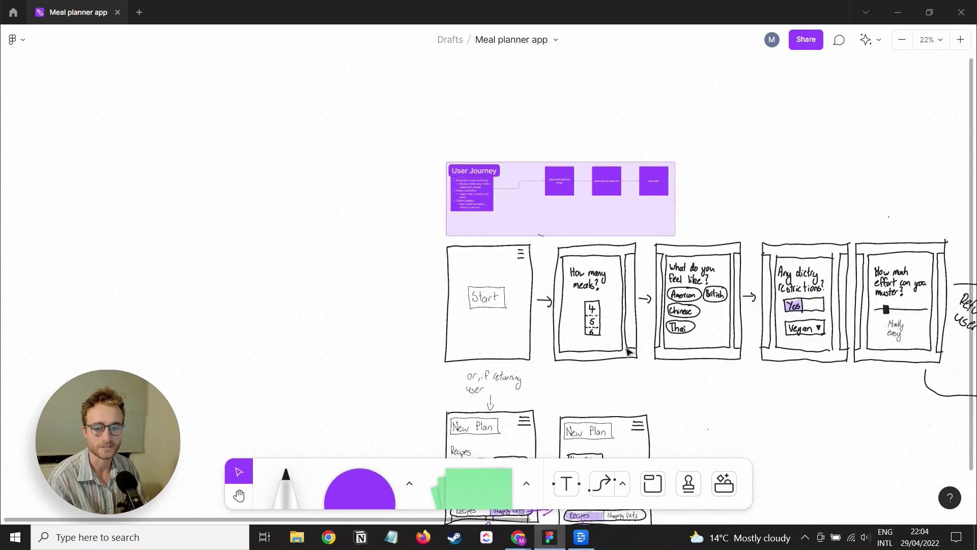
pyautogui.moveTo(683, 367); pyautogui.dragTo(497, 219)
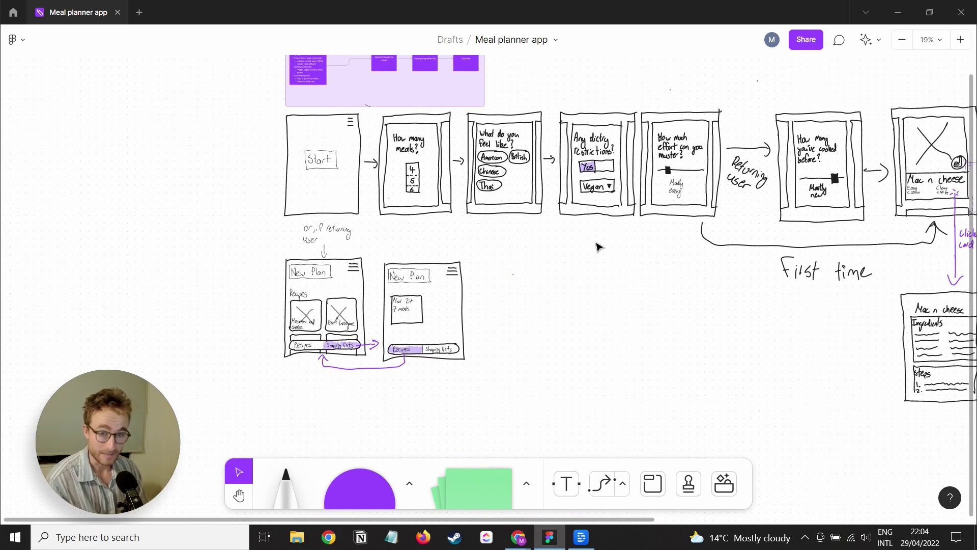
pyautogui.hscroll(5, 451, 285)
pyautogui.scroll(2, 451, 286)
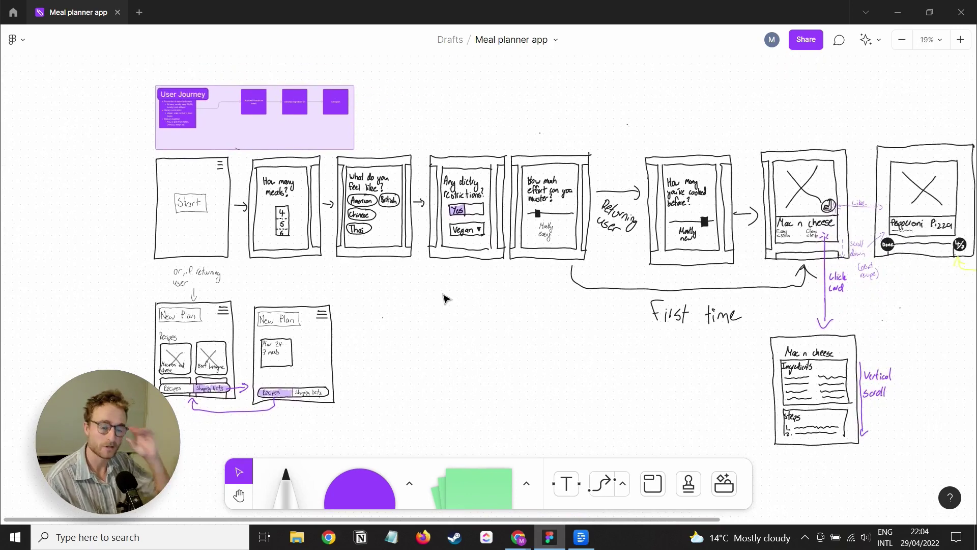
pyautogui.scroll(3, 270, 254)
pyautogui.moveTo(264, 271)
pyautogui.mouseDown()
pyautogui.moveTo(269, 316)
pyautogui.moveTo(313, 352)
pyautogui.mouseUp()
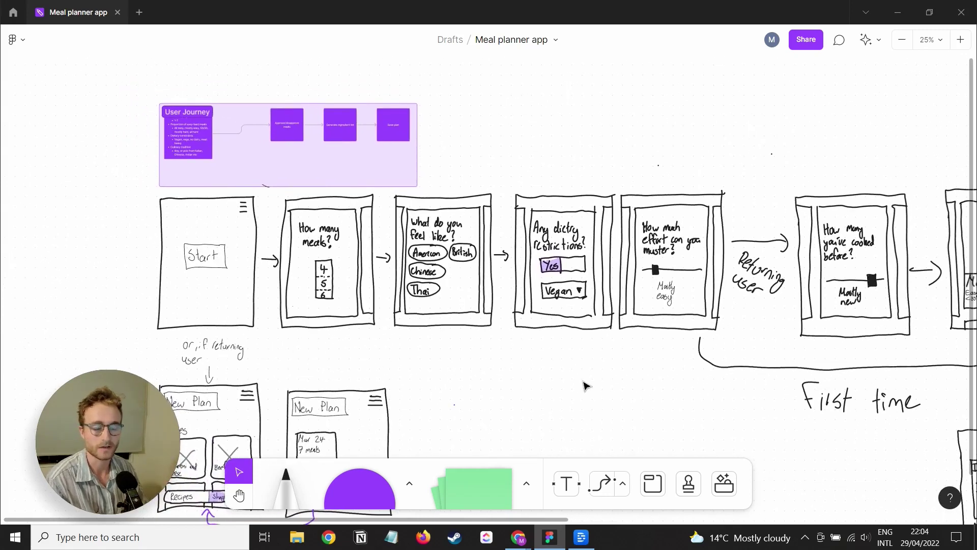
pyautogui.moveTo(611, 373); pyautogui.dragTo(584, 350)
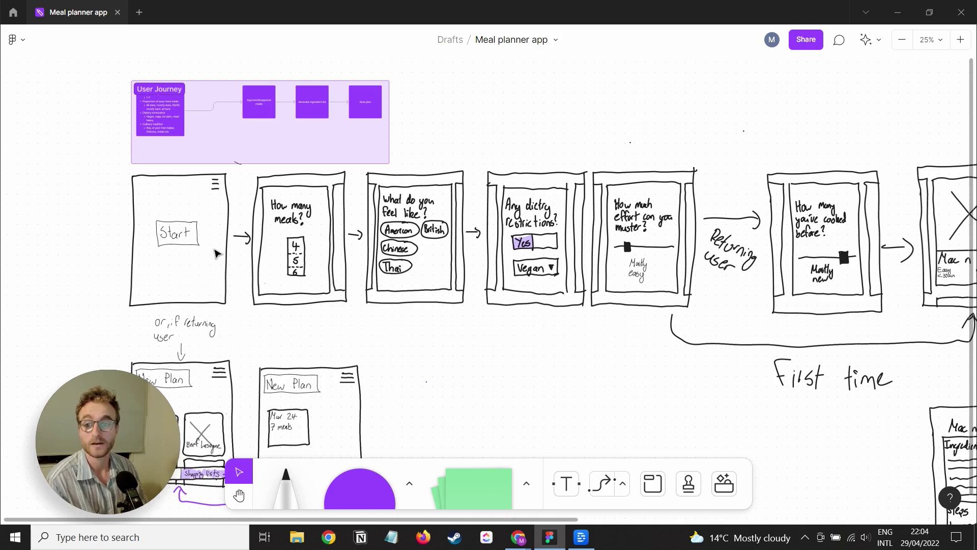
pyautogui.hscroll(-3, 218, 256)
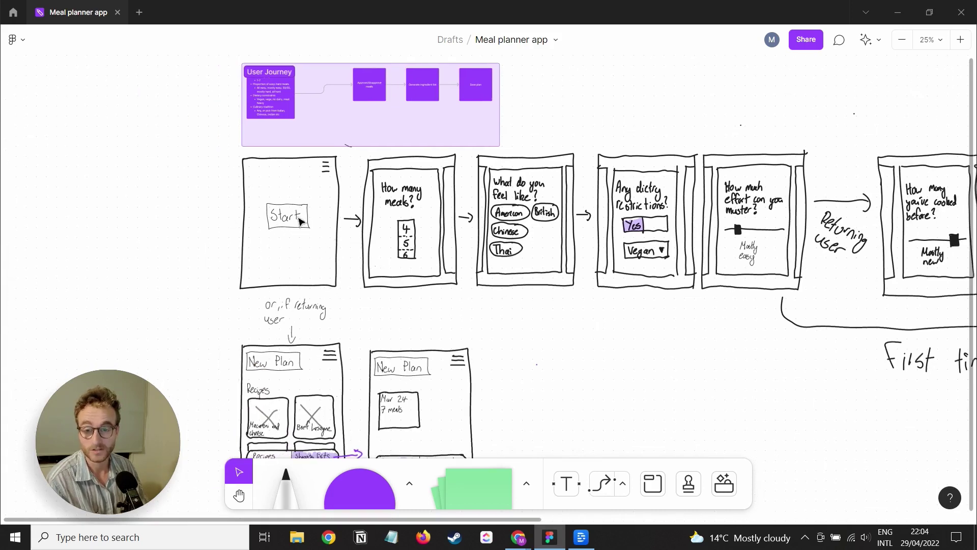
pyautogui.hscroll(1, 306, 230)
pyautogui.hscroll(4, 252, 264)
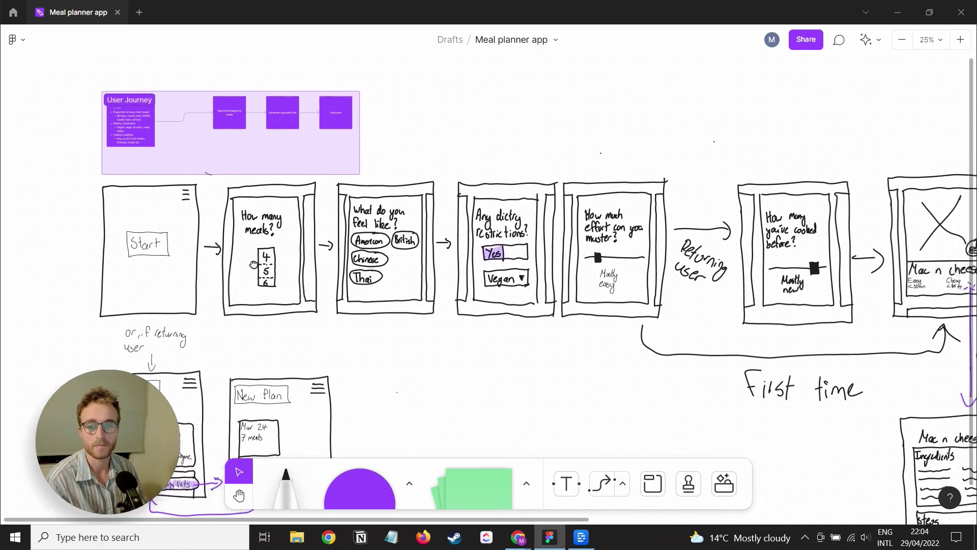
pyautogui.hscroll(1, 303, 237)
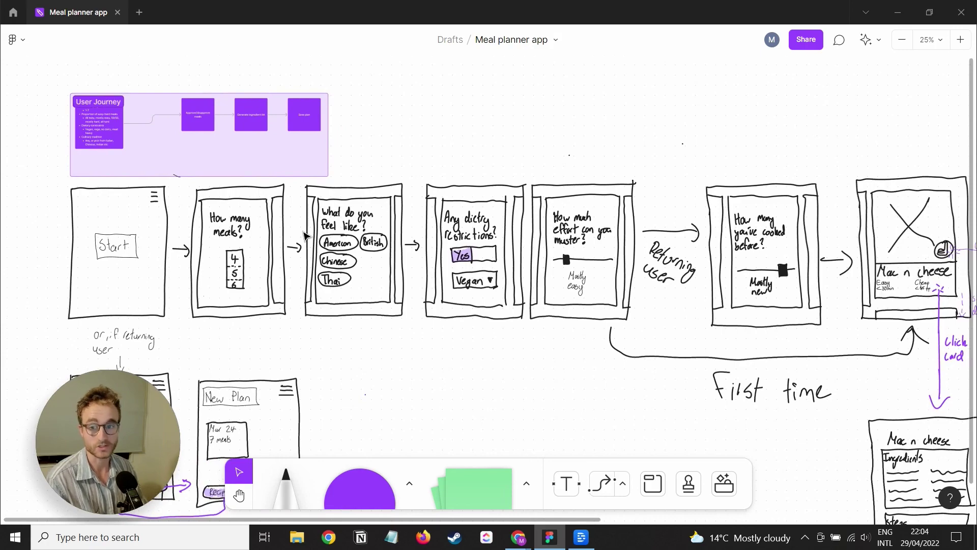
pyautogui.scroll(5, 214, 279)
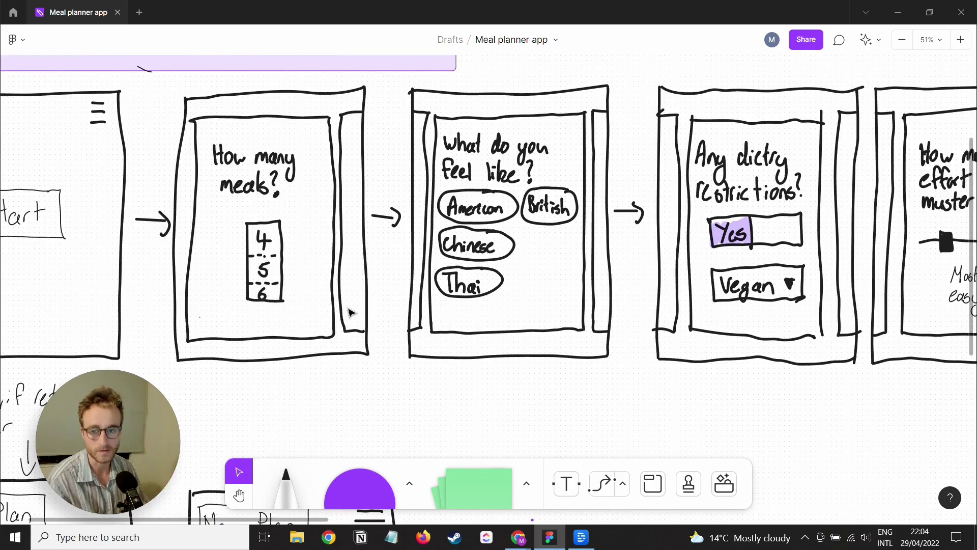
# Step: Pan right to the dietary restrictions and Mostly easy effort-slider screens beside the Returning user branch
pyautogui.hscroll(5, 585, 326)
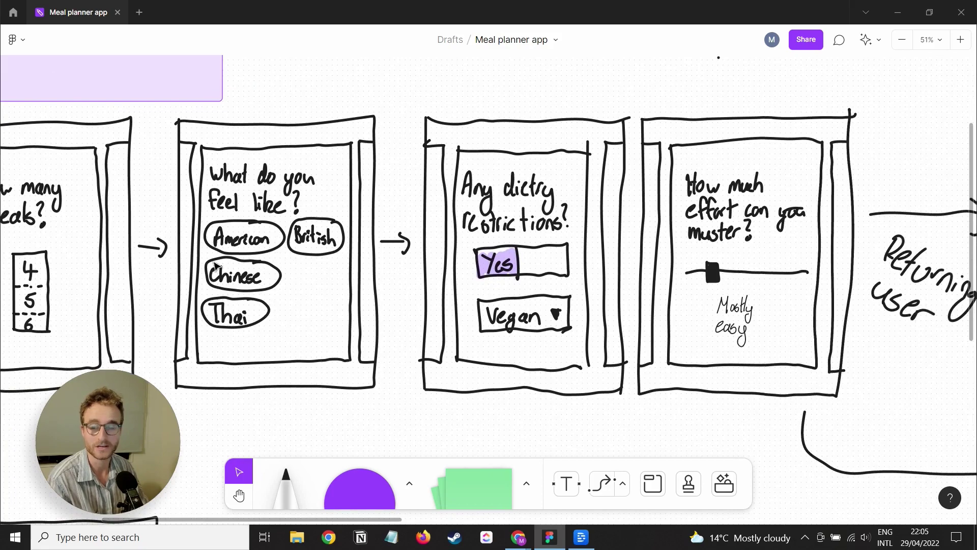
pyautogui.hscroll(5, 406, 298)
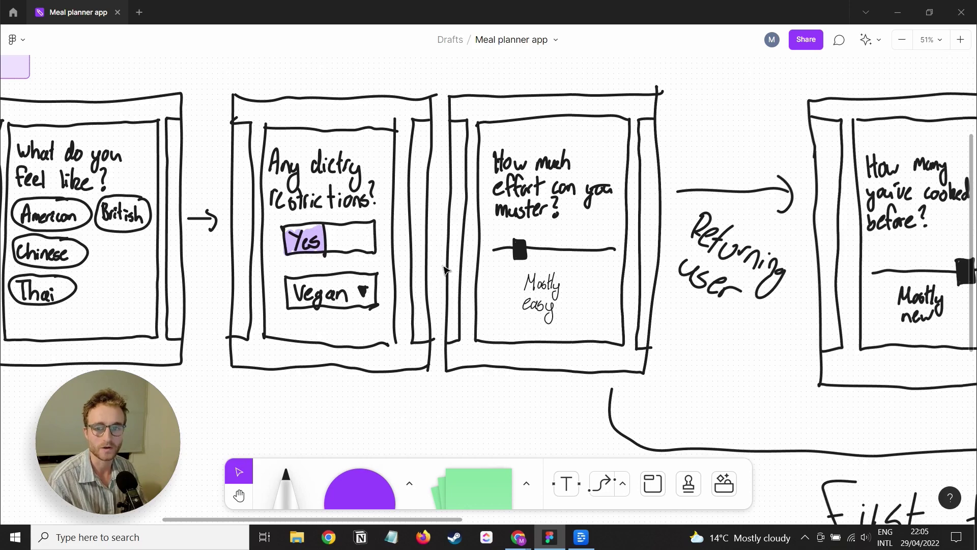
pyautogui.hscroll(5, 463, 270)
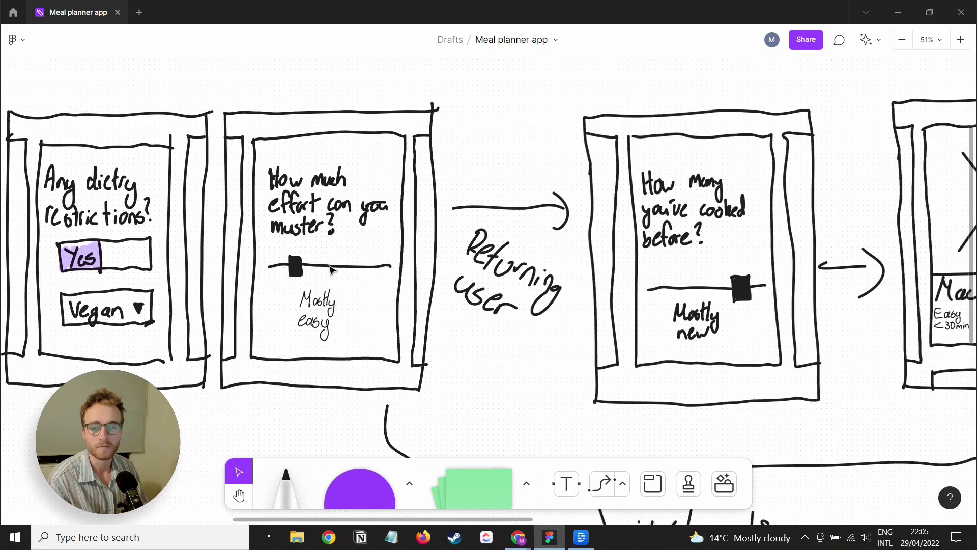
pyautogui.hscroll(-10, 224, 262)
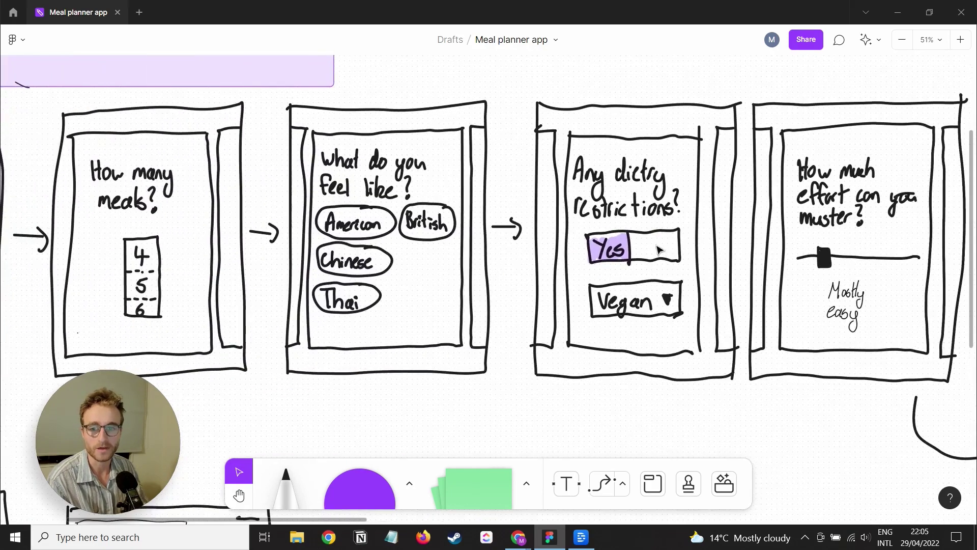
pyautogui.hscroll(-3, 187, 271)
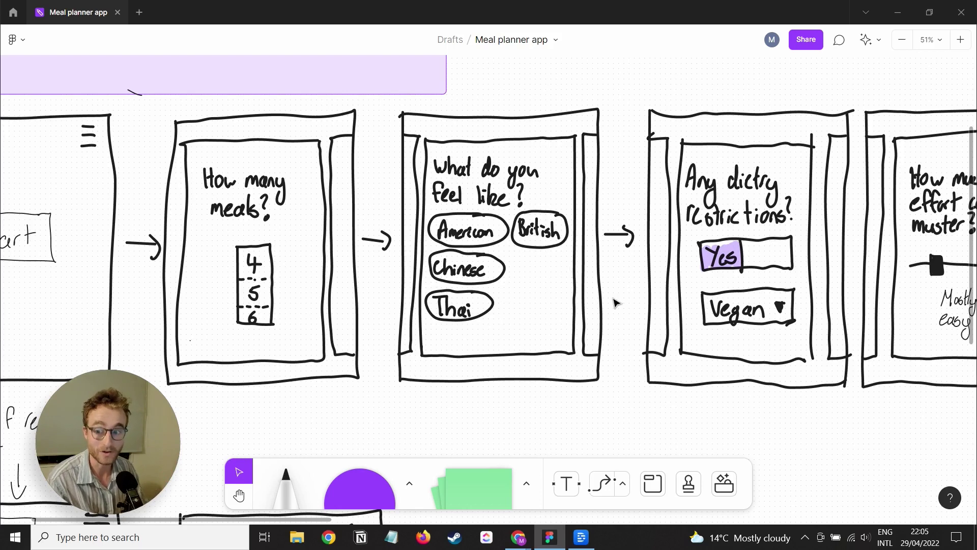
pyautogui.hscroll(5, 657, 383)
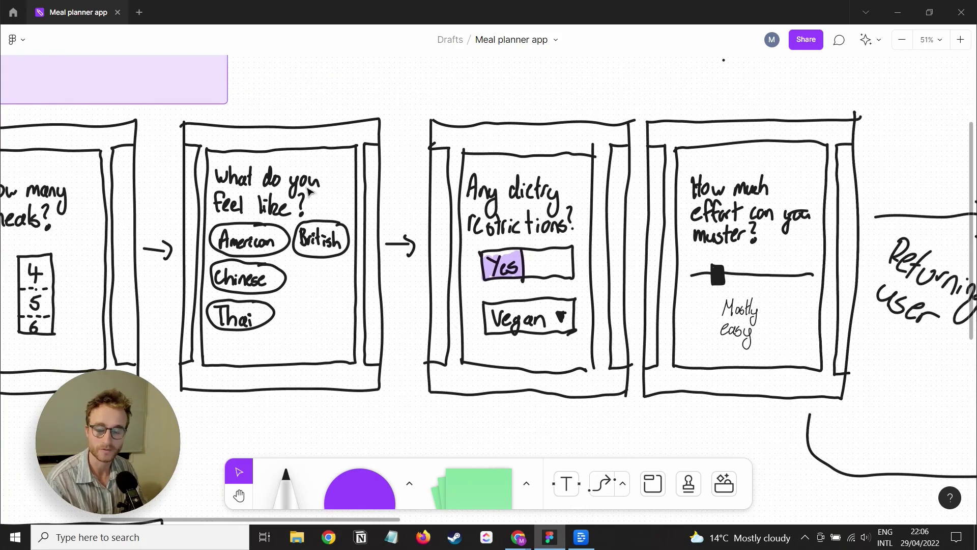
pyautogui.moveTo(504, 320); pyautogui.dragTo(338, 302)
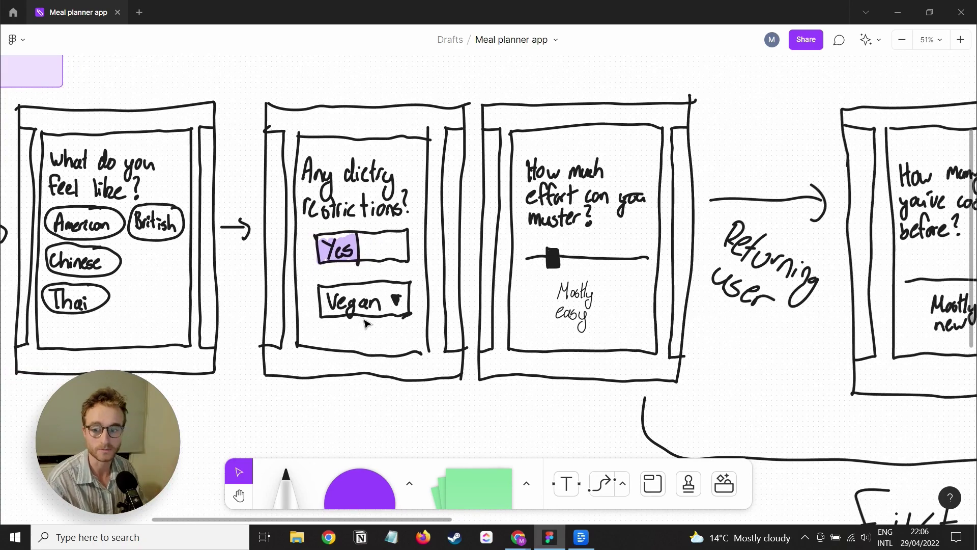
pyautogui.hscroll(5, 663, 311)
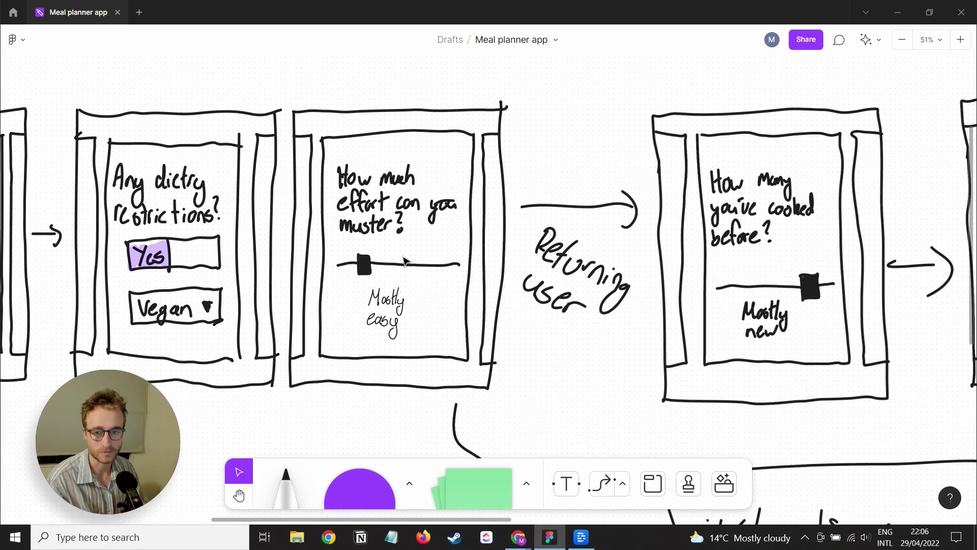
pyautogui.hscroll(5, 514, 290)
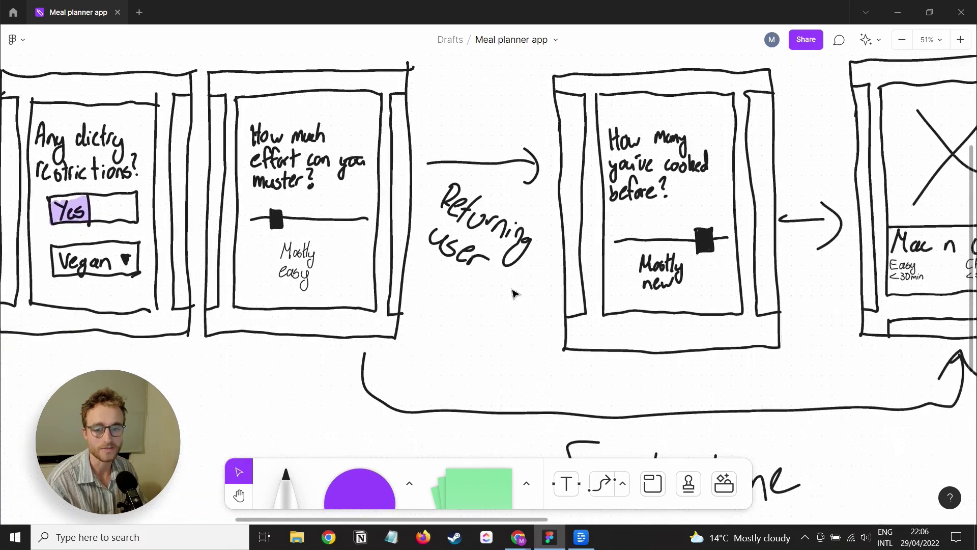
pyautogui.scroll(-5, 618, 330)
pyautogui.hscroll(3, 458, 320)
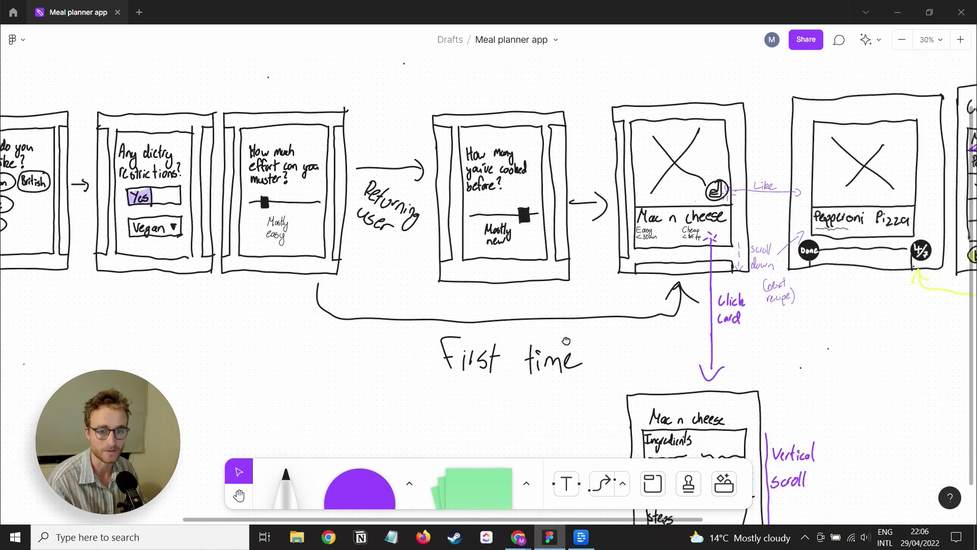
pyautogui.hscroll(5, 565, 348)
pyautogui.scroll(2, 565, 348)
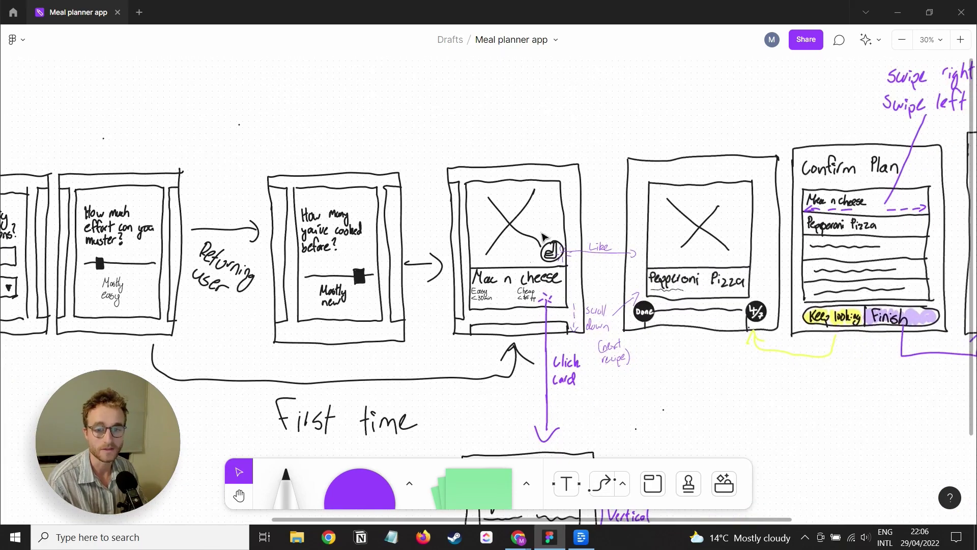
pyautogui.scroll(5, 540, 280)
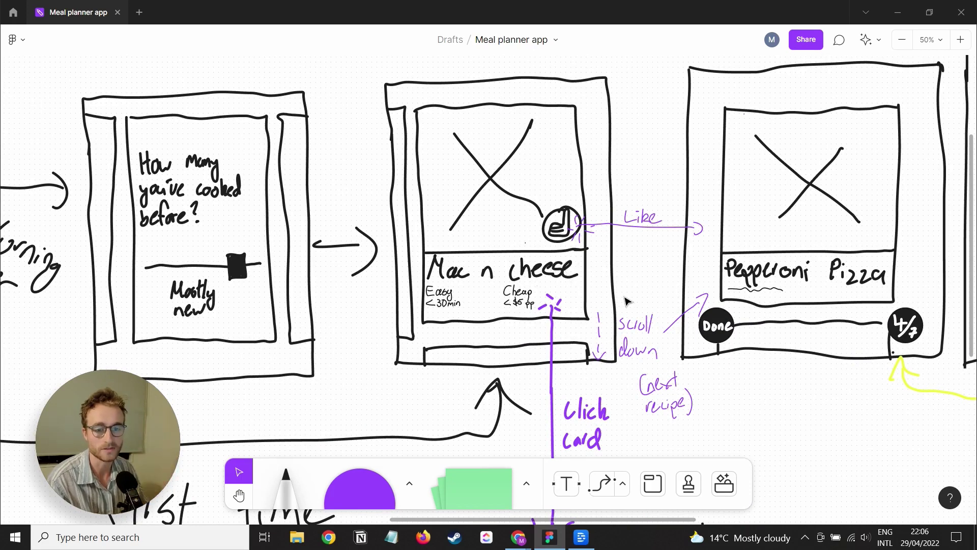
pyautogui.scroll(-5, 604, 312)
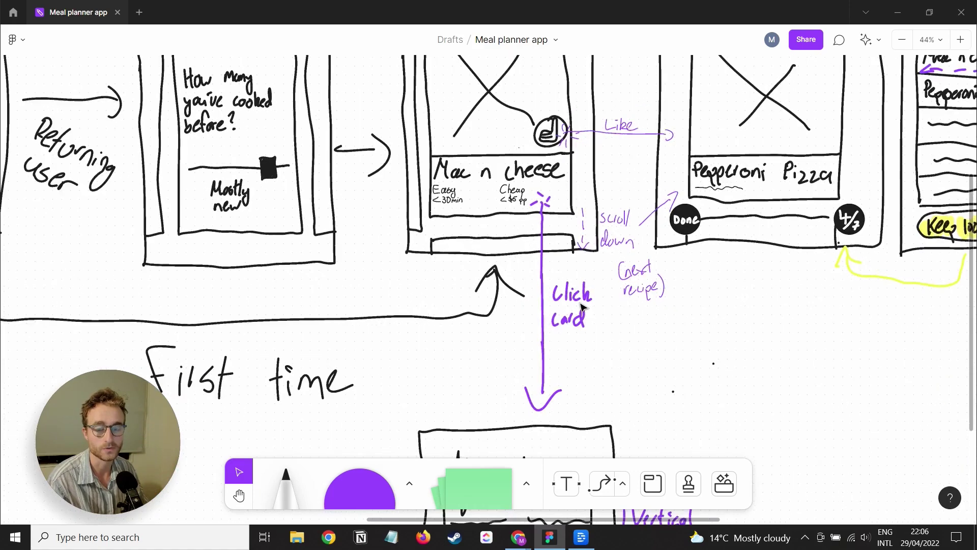
pyautogui.scroll(-1, 589, 325)
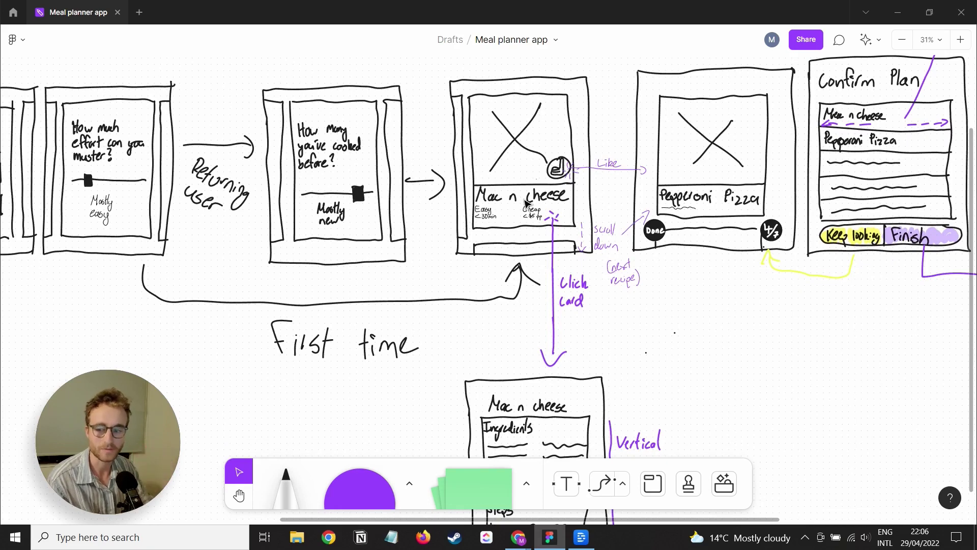
pyautogui.scroll(-3, 526, 204)
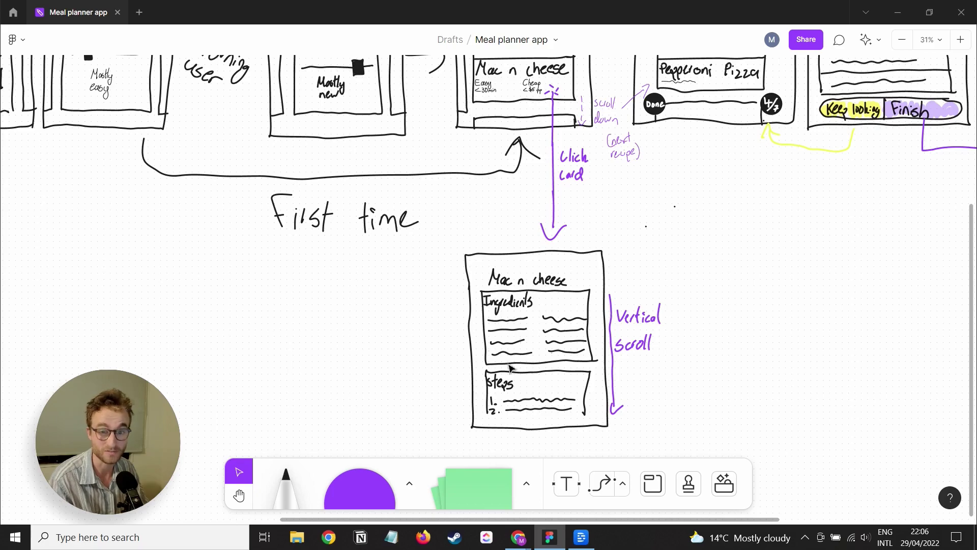
pyautogui.scroll(1, 576, 354)
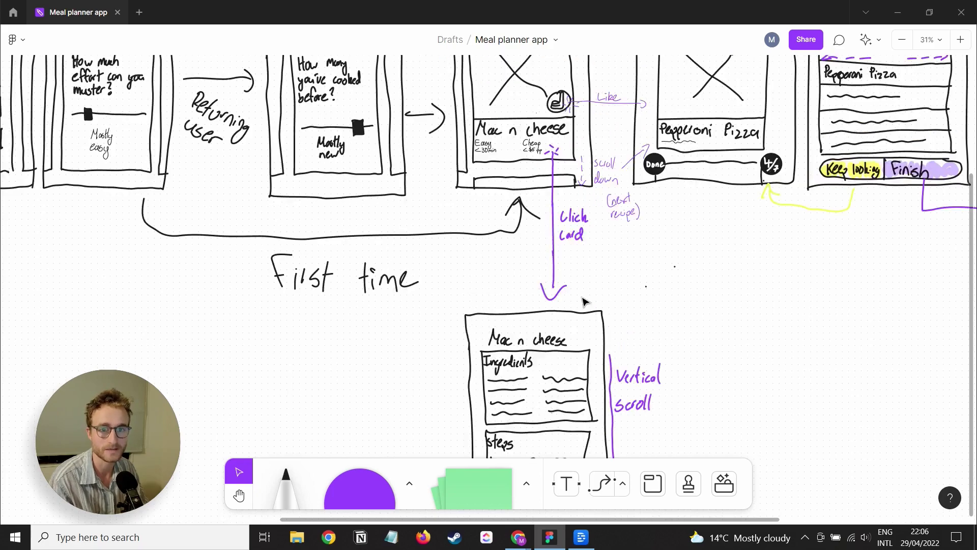
pyautogui.scroll(3, 585, 301)
pyautogui.hscroll(4, 585, 301)
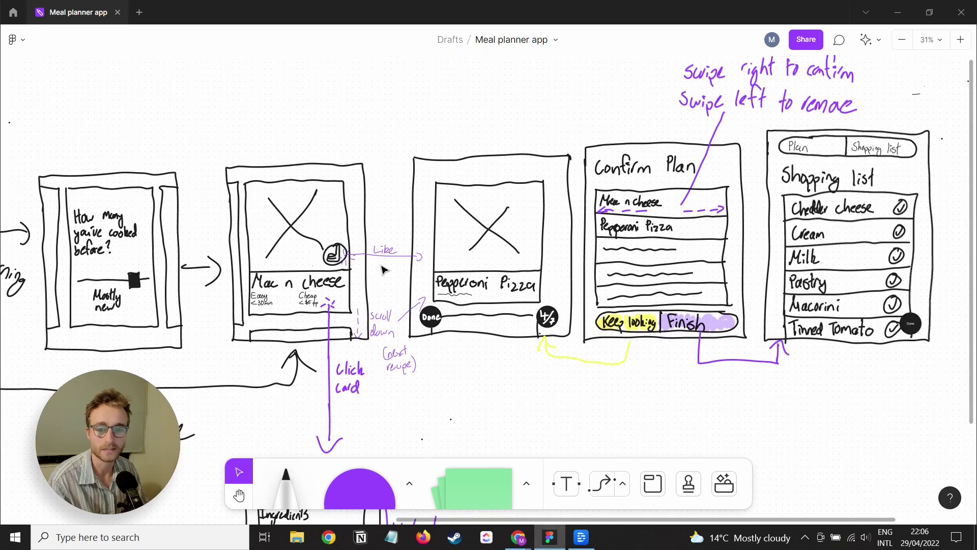
pyautogui.scroll(3, 385, 270)
pyautogui.scroll(1, 384, 270)
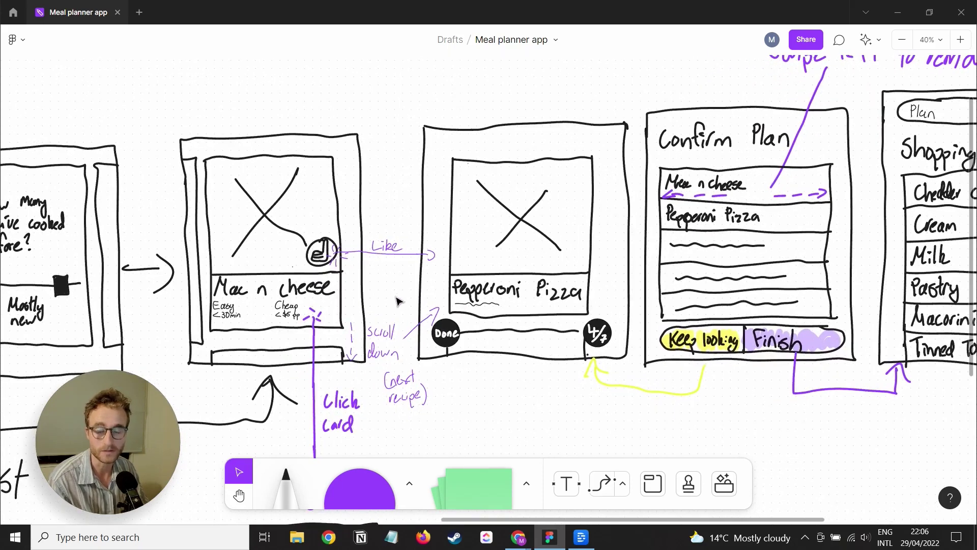
pyautogui.moveTo(398, 300); pyautogui.dragTo(285, 270)
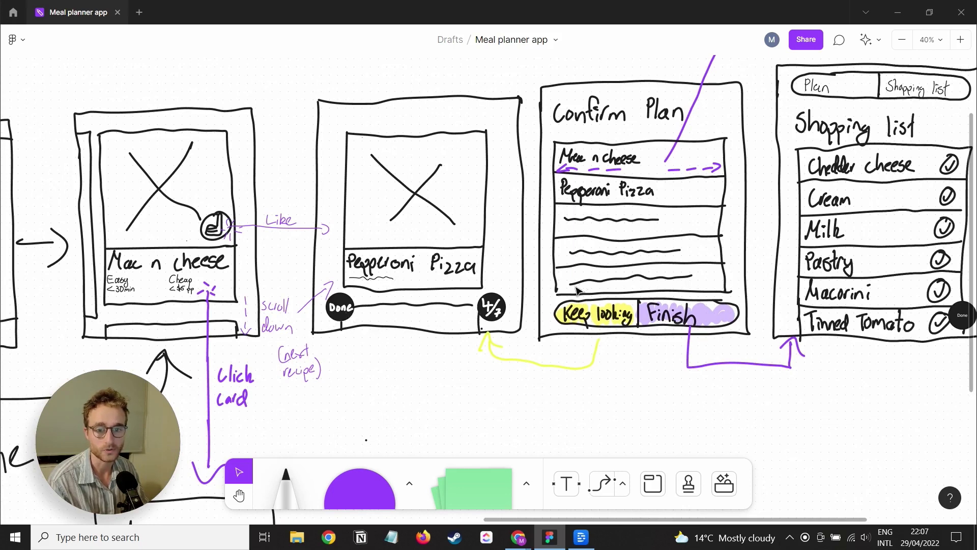
pyautogui.hscroll(3, 580, 285)
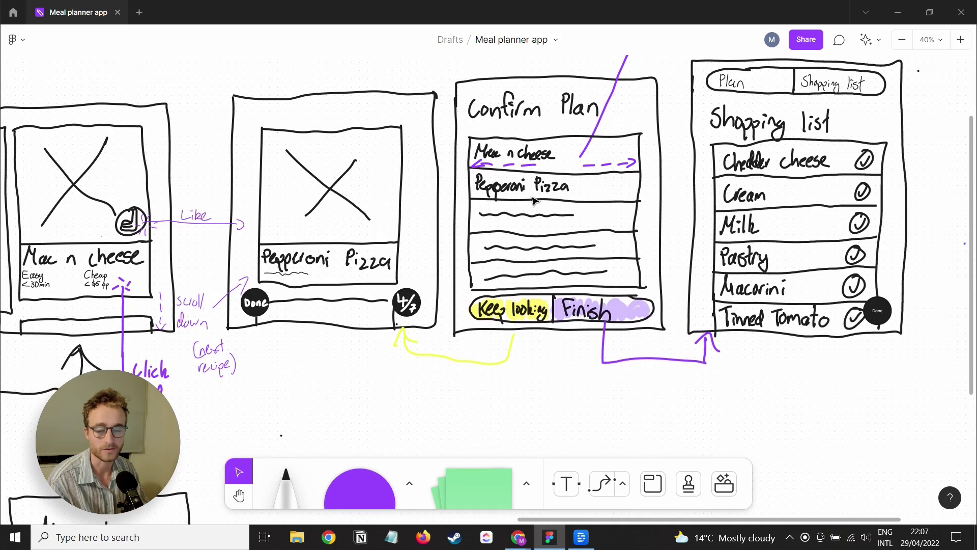
pyautogui.scroll(-5, 347, 330)
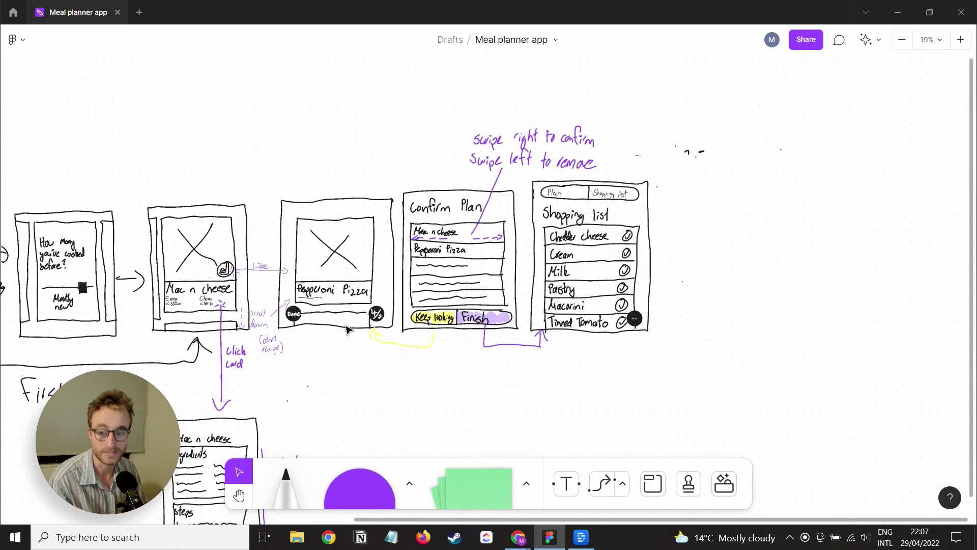
pyautogui.hscroll(-6, 346, 330)
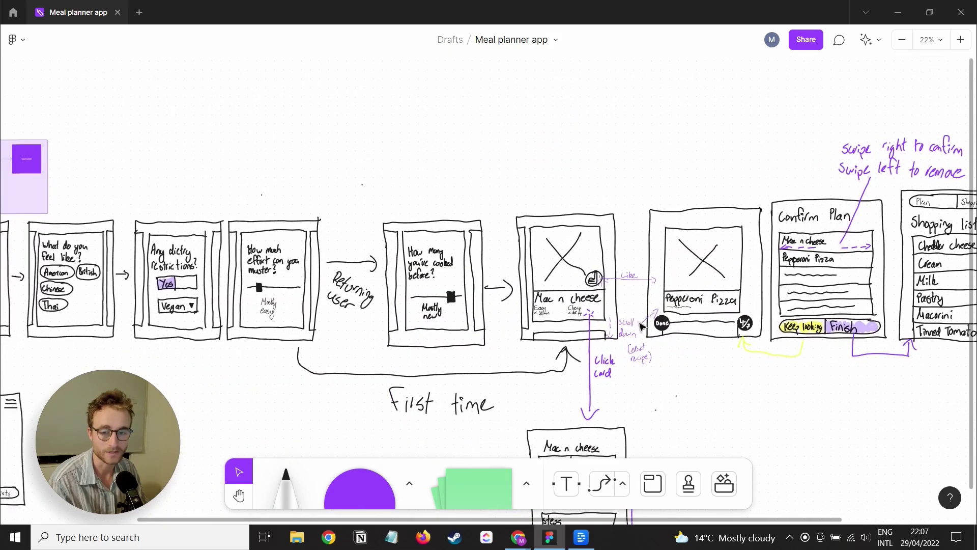
pyautogui.scroll(6, 448, 326)
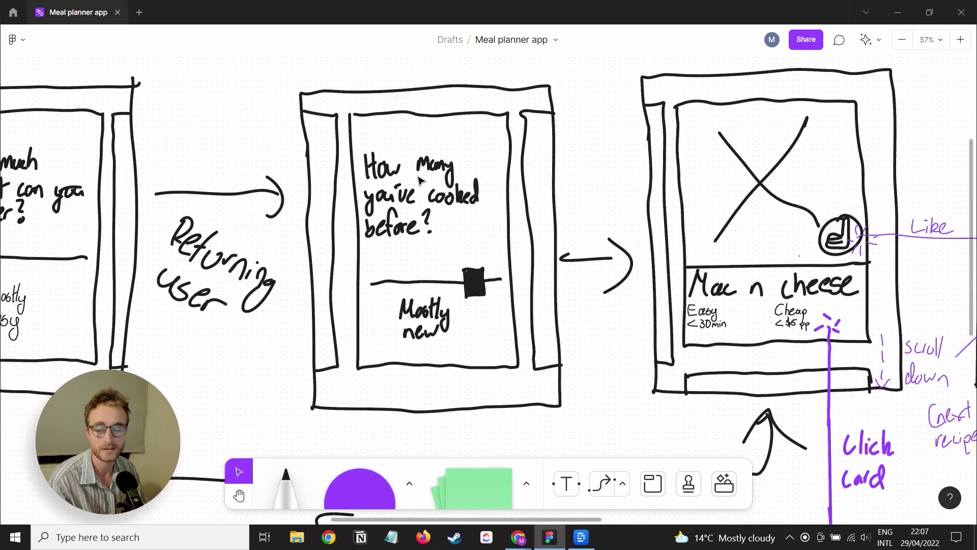
pyautogui.scroll(-2, 208, 240)
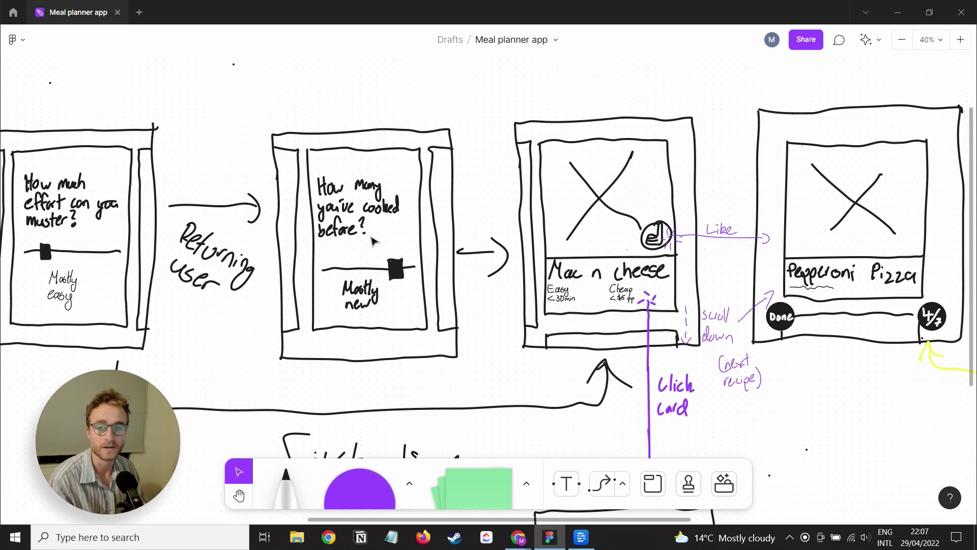
pyautogui.scroll(2, 372, 240)
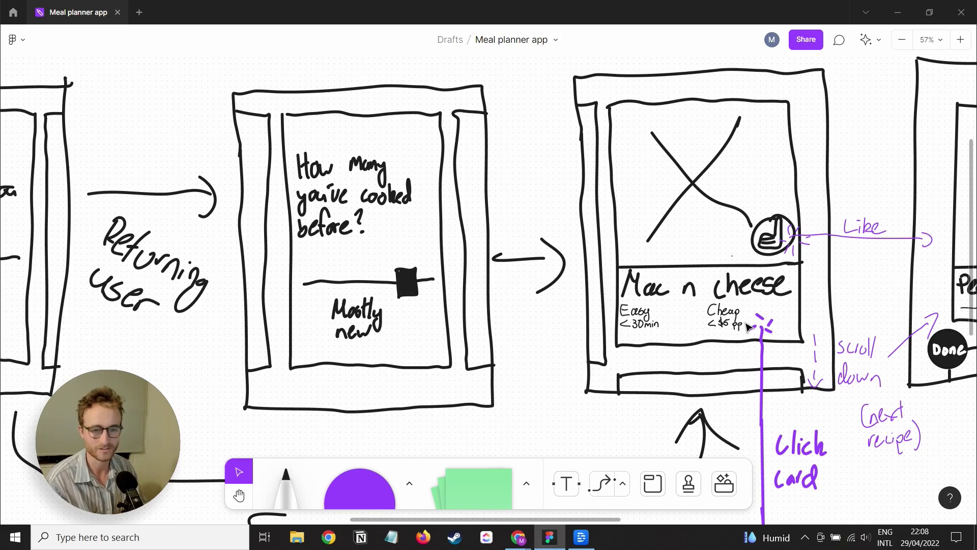
pyautogui.scroll(-5, 810, 374)
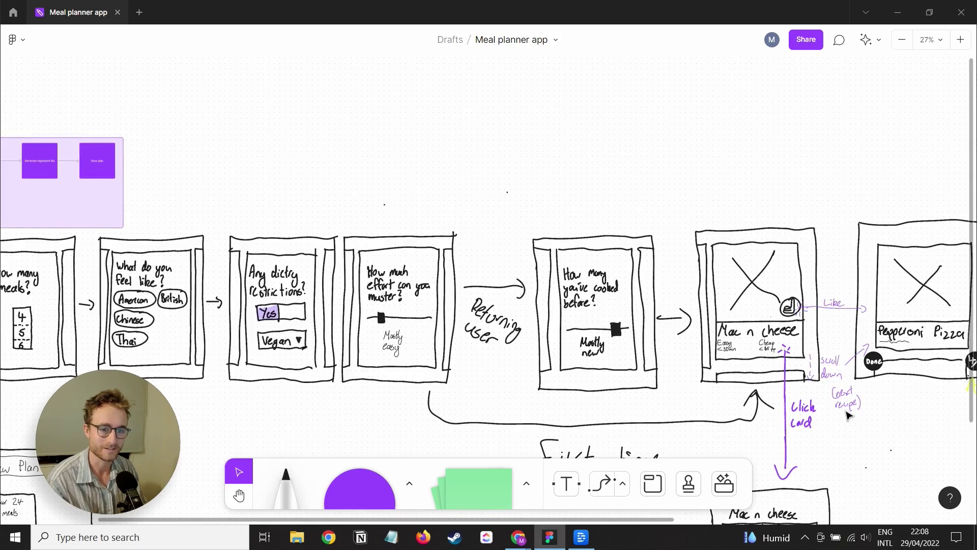
pyautogui.moveTo(847, 415); pyautogui.dragTo(650, 274)
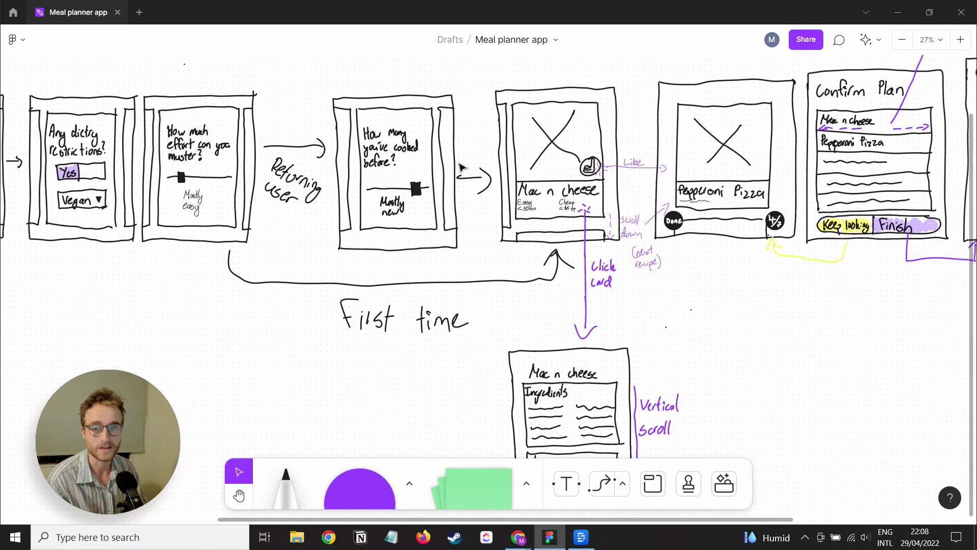
pyautogui.moveTo(570, 250); pyautogui.dragTo(319, 297)
pyautogui.hscroll(8, 509, 244)
pyautogui.scroll(3, 509, 244)
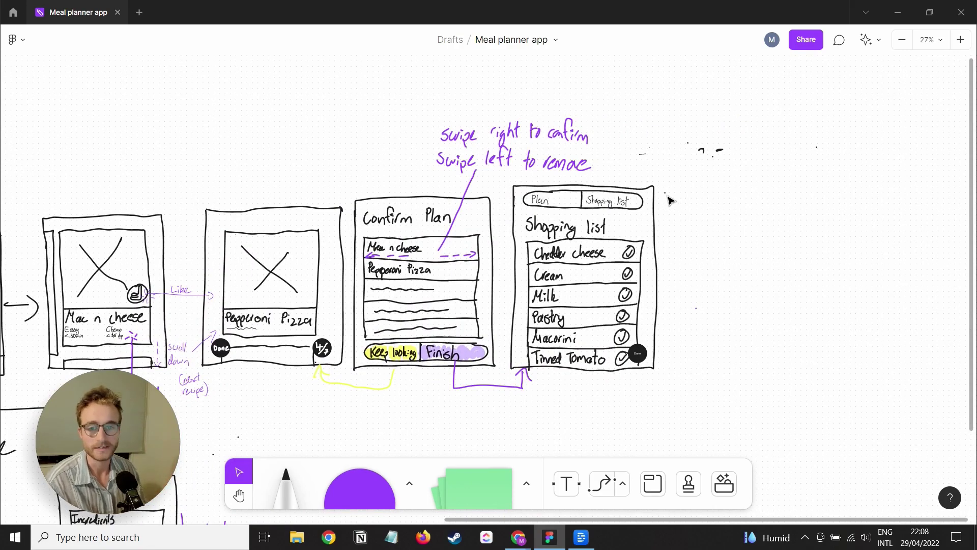
pyautogui.scroll(5, 608, 237)
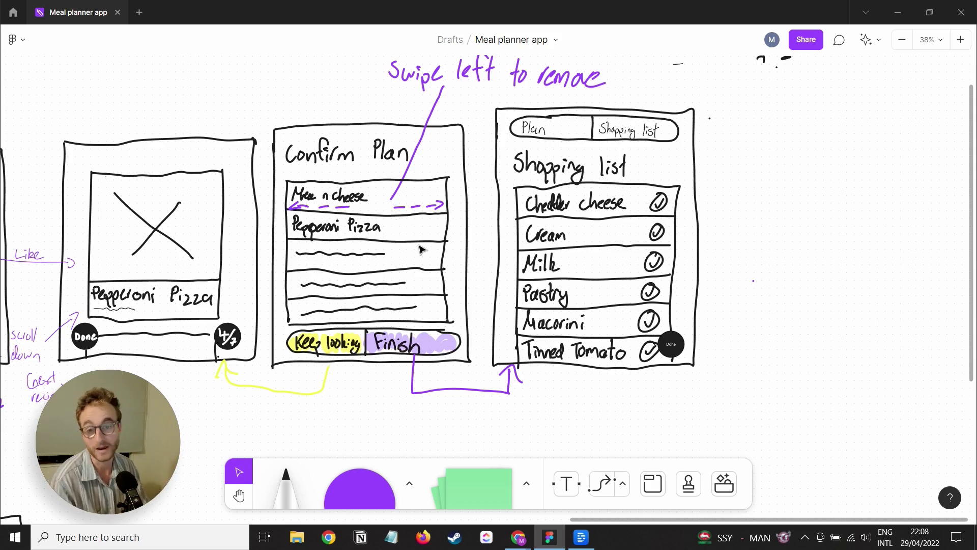
pyautogui.scroll(3, 419, 249)
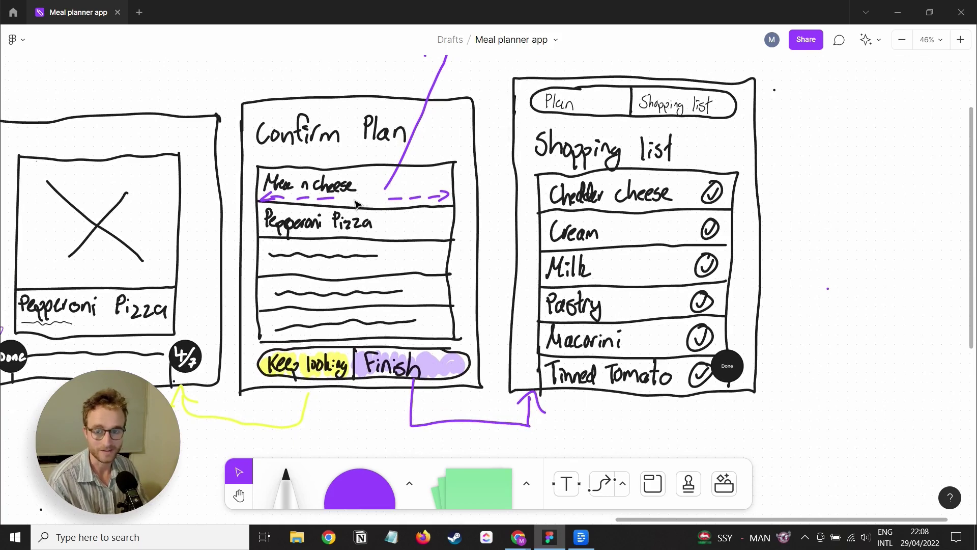
pyautogui.scroll(-3, 411, 199)
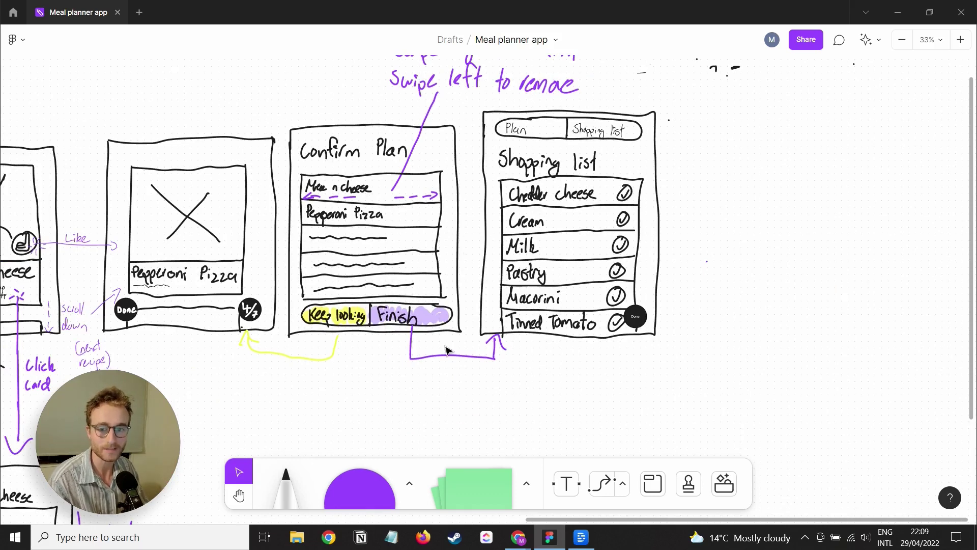
pyautogui.moveTo(489, 296); pyautogui.dragTo(348, 323)
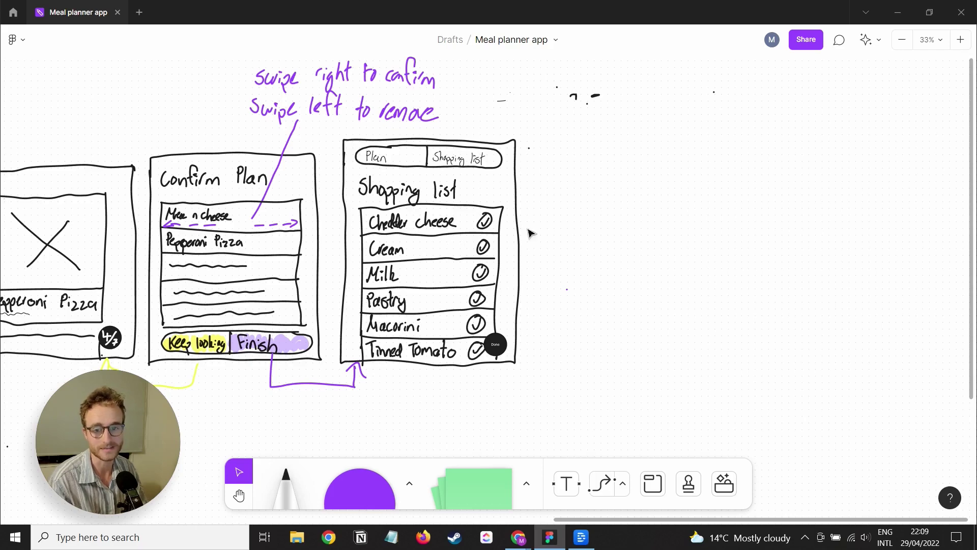
pyautogui.scroll(-5, 401, 305)
pyautogui.moveTo(66, 306); pyautogui.dragTo(608, 308)
pyautogui.hscroll(-5, 609, 308)
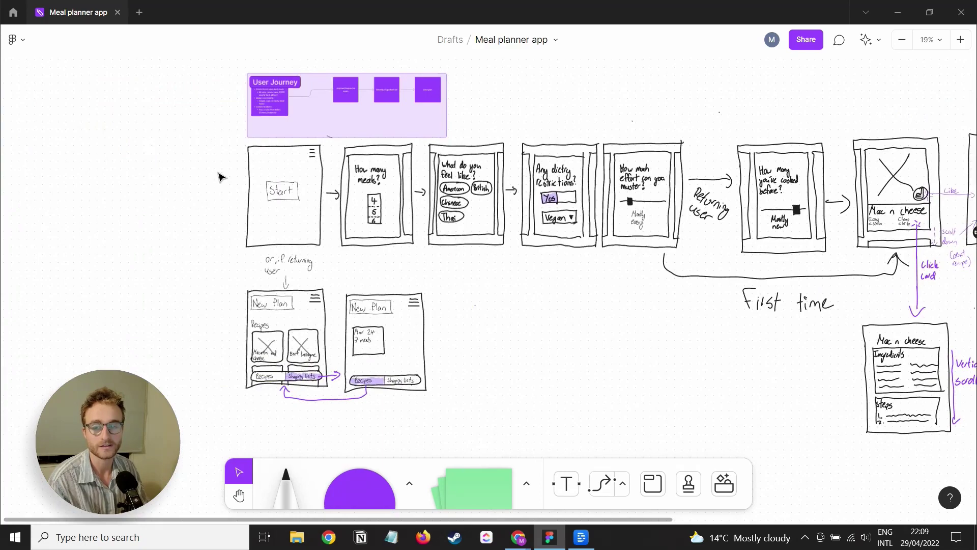
pyautogui.scroll(5, 295, 275)
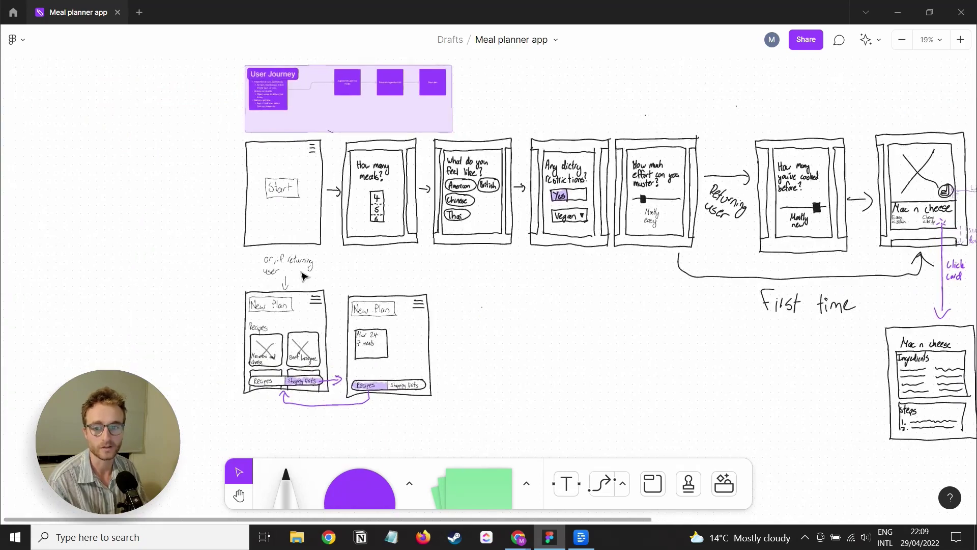
pyautogui.moveTo(303, 232); pyautogui.dragTo(325, 254)
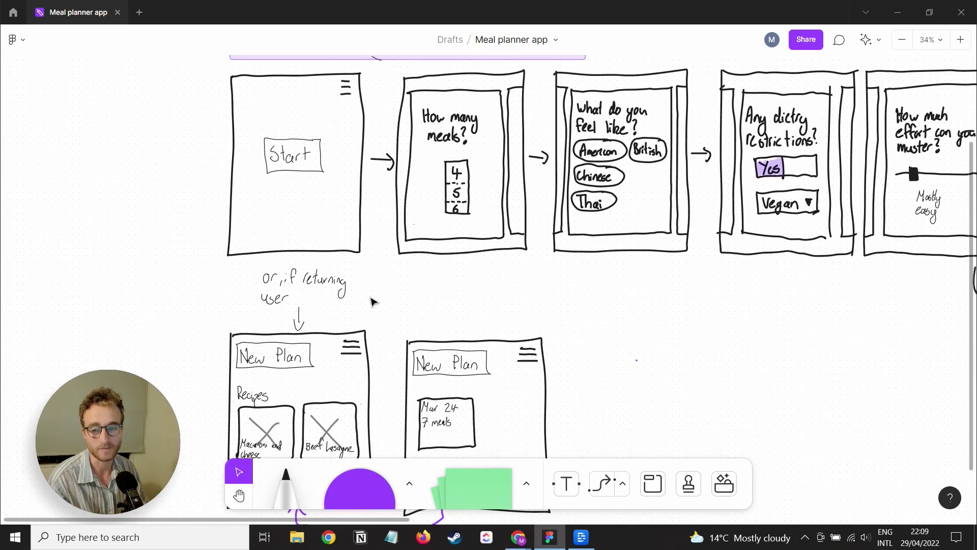
pyautogui.moveTo(373, 301); pyautogui.dragTo(355, 159)
pyautogui.scroll(5, 293, 293)
pyautogui.scroll(-3, 293, 293)
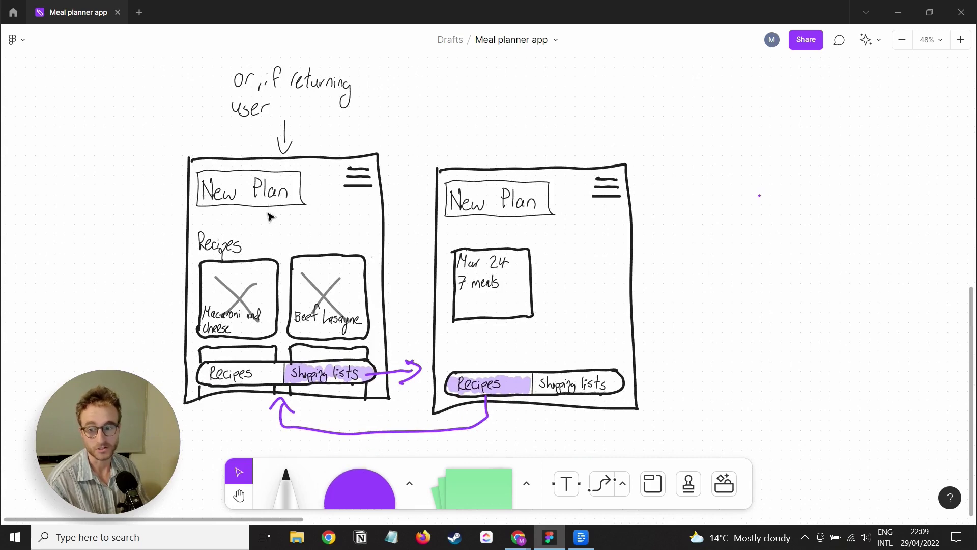
pyautogui.scroll(-2, 270, 213)
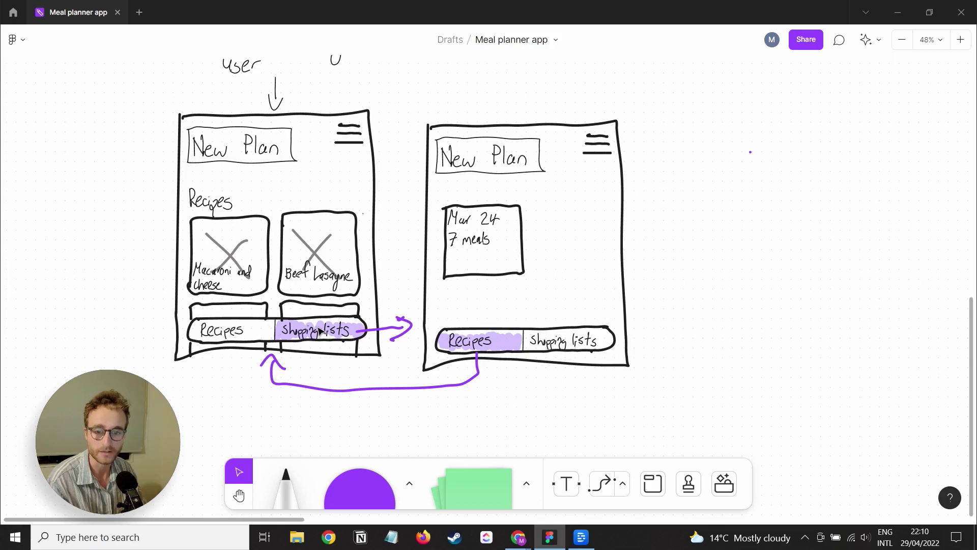
pyautogui.click(218, 331)
pyautogui.click(473, 347)
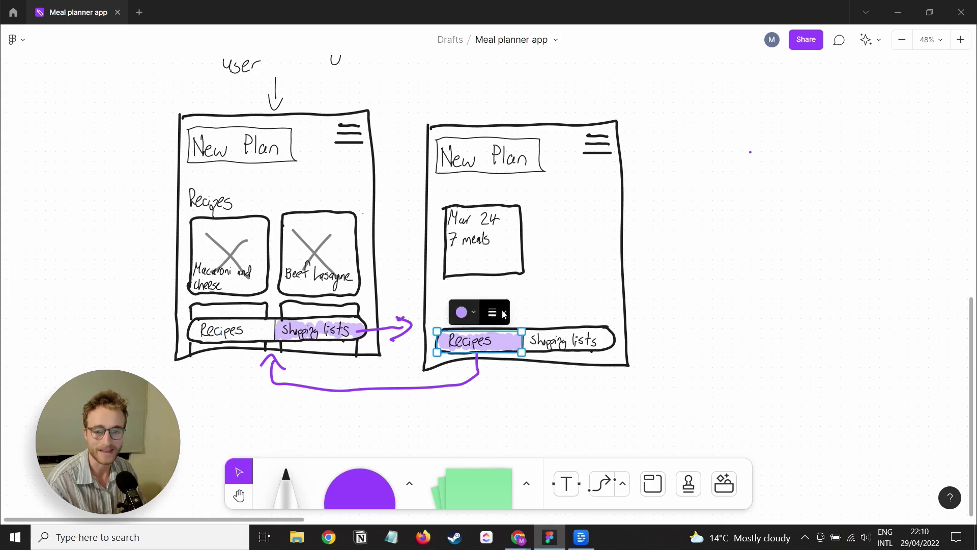
pyautogui.click(536, 306)
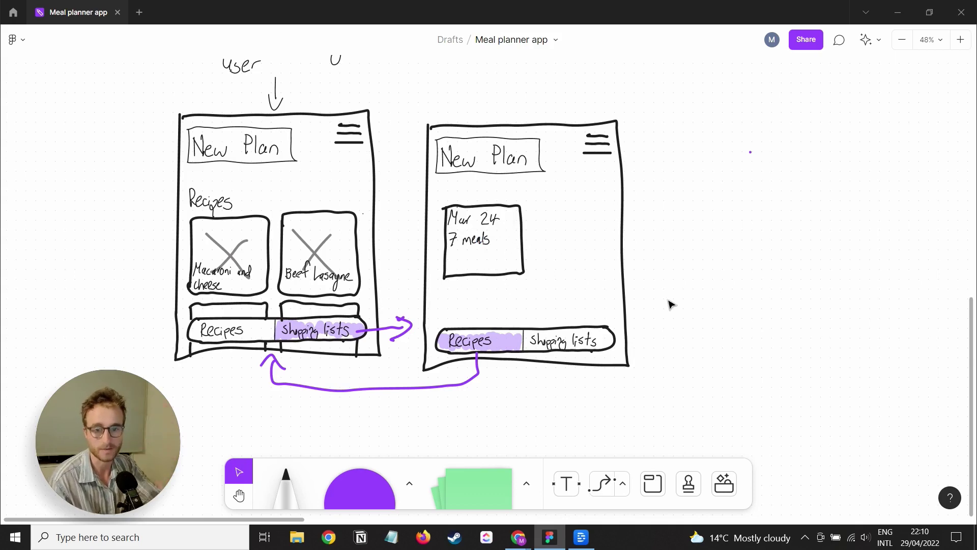
pyautogui.scroll(-2, 575, 268)
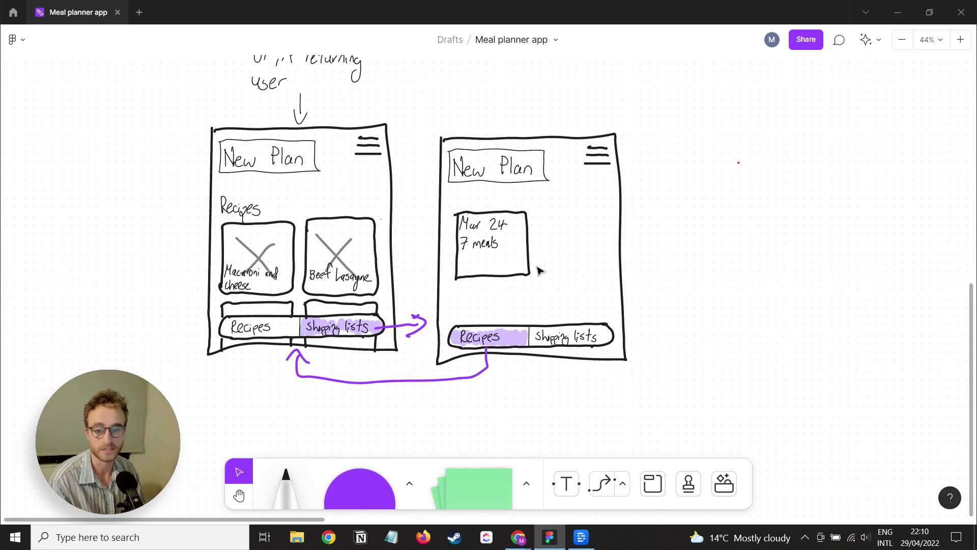
pyautogui.scroll(-3, 568, 221)
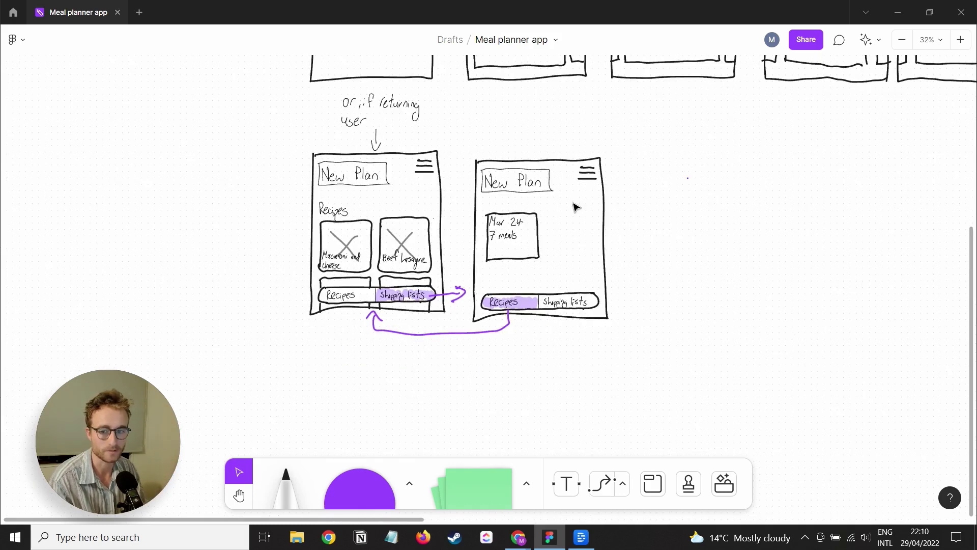
pyautogui.scroll(1, 572, 220)
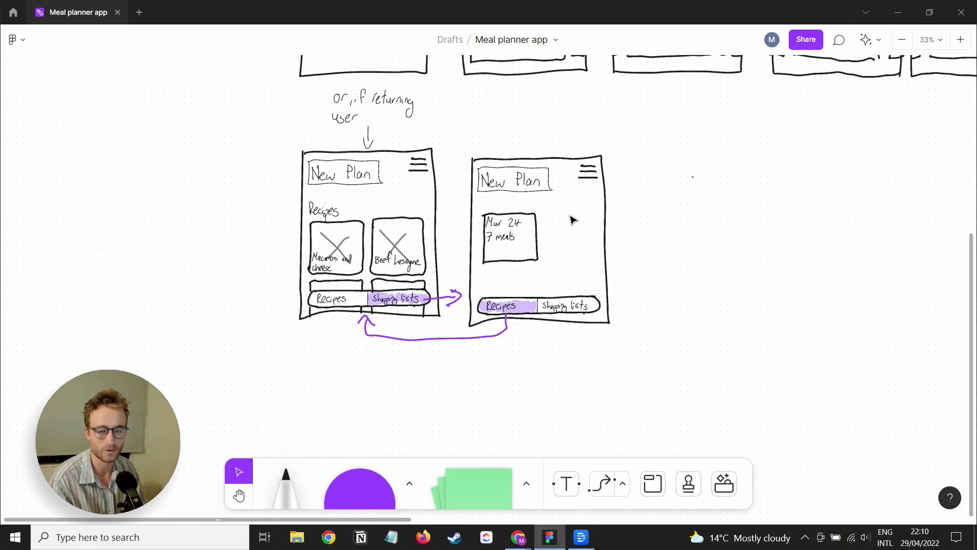
pyautogui.moveTo(643, 184); pyautogui.dragTo(494, 340)
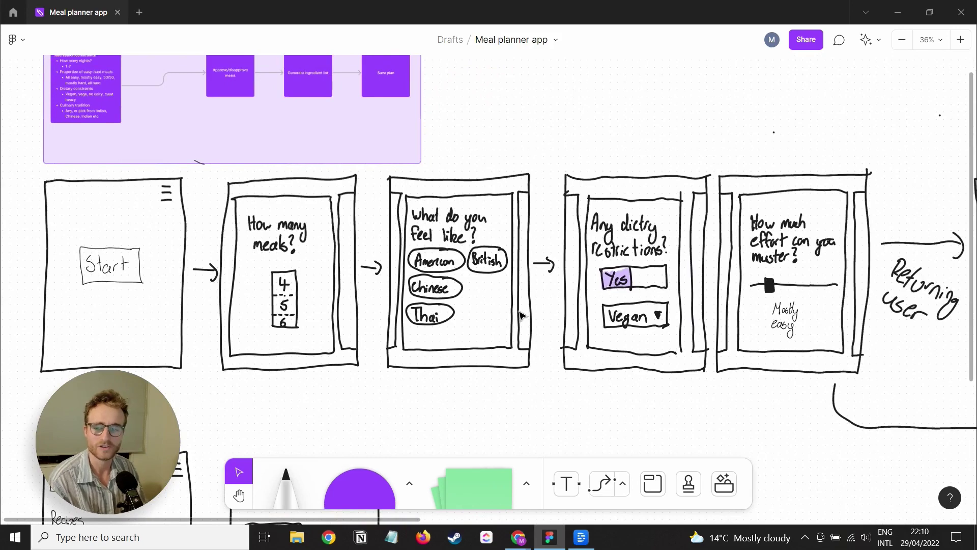
pyautogui.scroll(3, 520, 316)
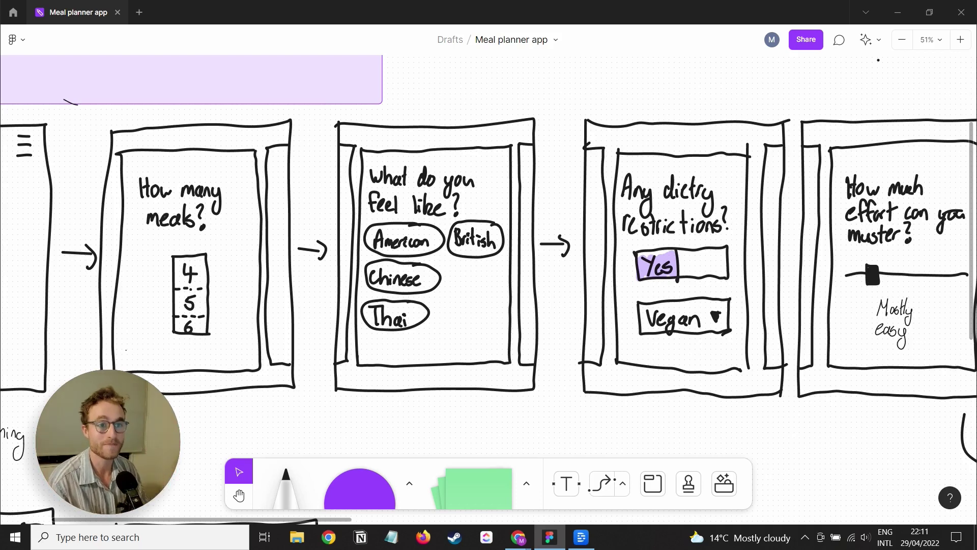
# Step: In the My Page preview, swipe the carousel back and forth to confirm it snaps between slides
pyautogui.click(898, 12)
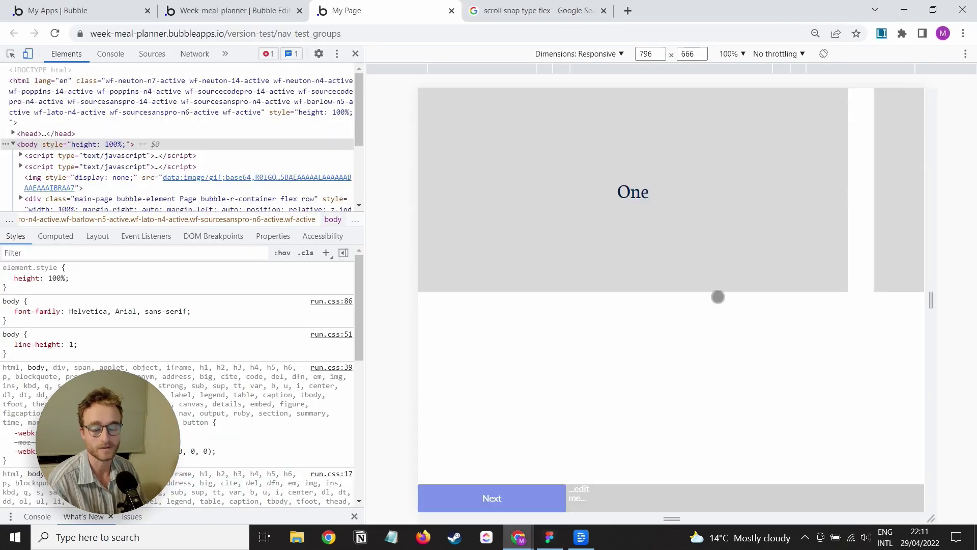
pyautogui.hscroll(5, 728, 221)
pyautogui.hscroll(-5, 769, 212)
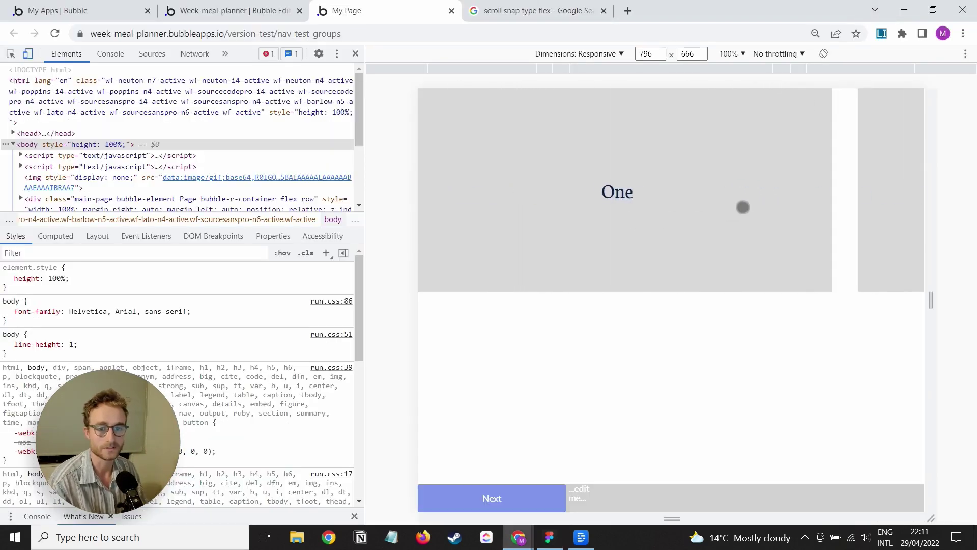
pyautogui.hscroll(3, 762, 211)
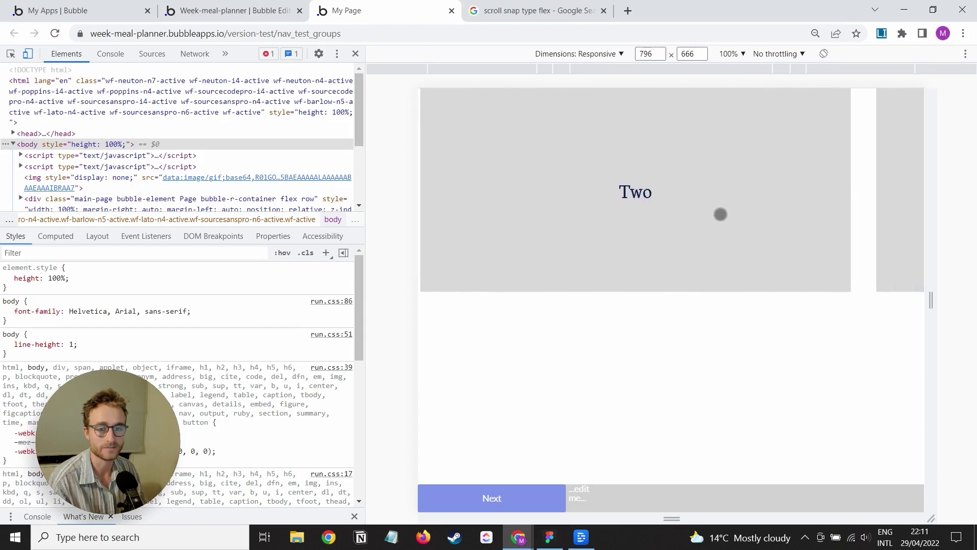
pyautogui.hscroll(2, 698, 219)
pyautogui.hscroll(-2, 672, 227)
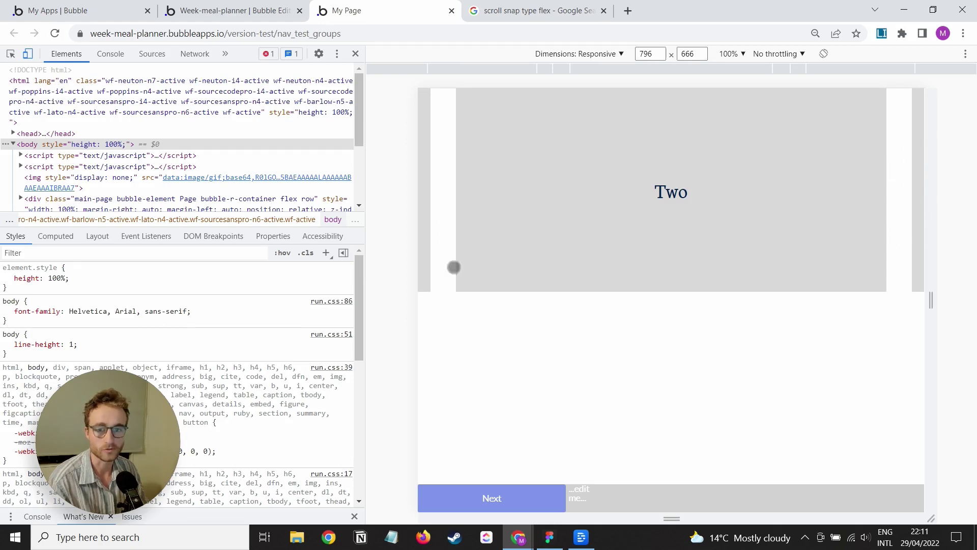
pyautogui.moveTo(490, 264); pyautogui.dragTo(707, 227)
# Step: Back in the Bubble editor, show the Installed Plugins list
pyautogui.click(234, 11)
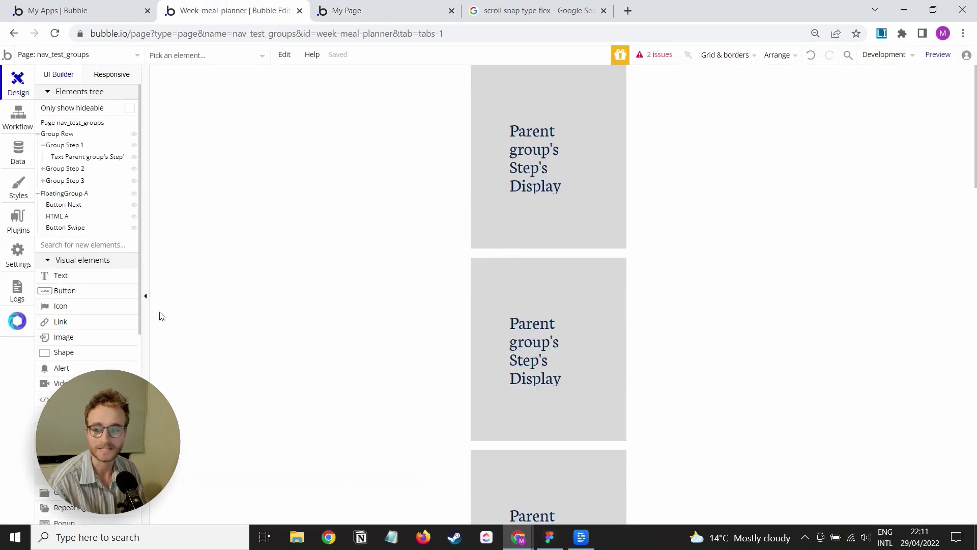
pyautogui.moveTo(108, 433); pyautogui.dragTo(224, 392)
pyautogui.click(18, 219)
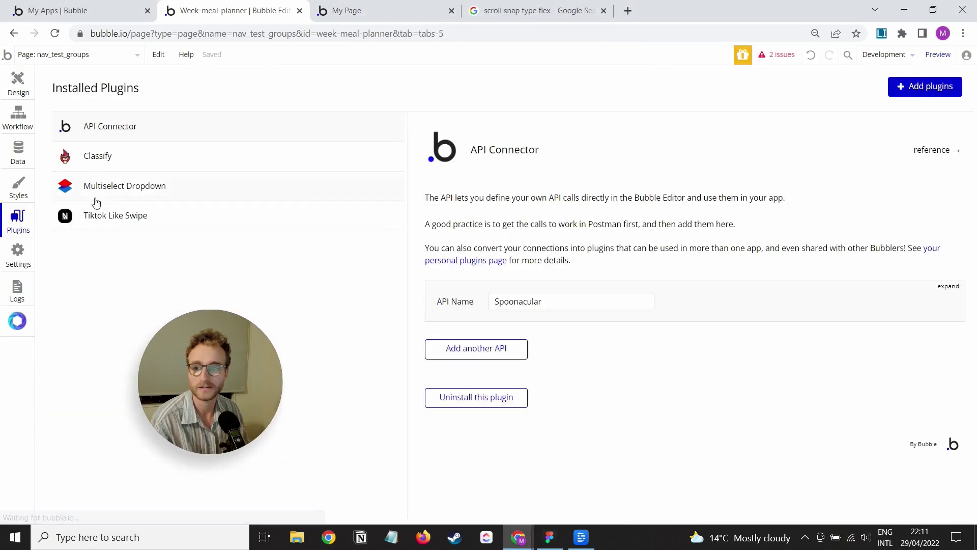
# Step: View the Classify plugin, then reach HTML A's 1 px by 1 px layout via Group Row and Group Step 1
pyautogui.click(123, 168)
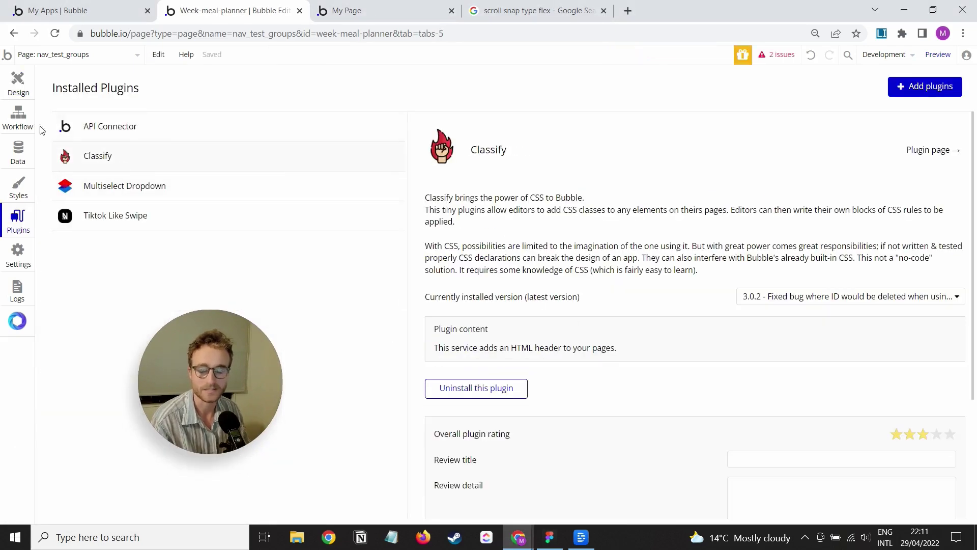
pyautogui.click(18, 83)
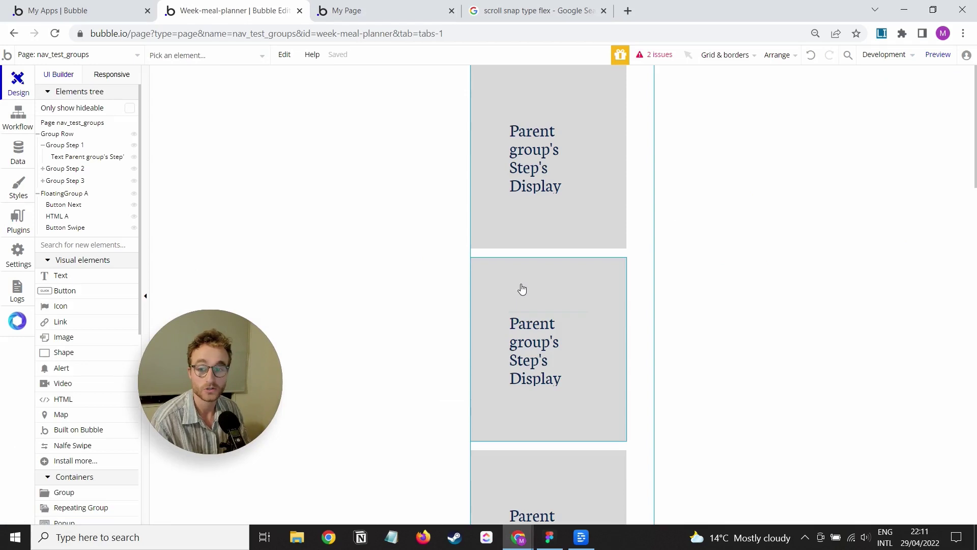
pyautogui.click(59, 135)
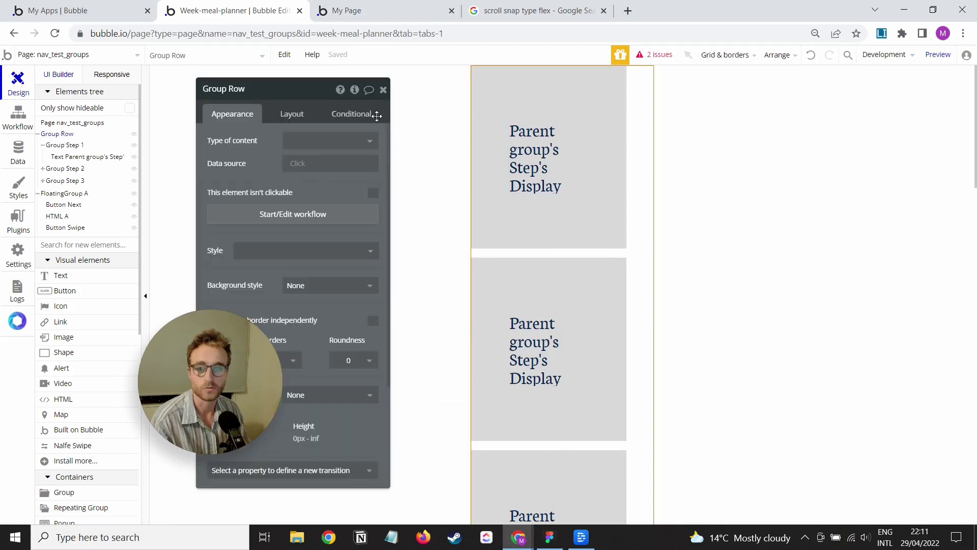
pyautogui.click(292, 114)
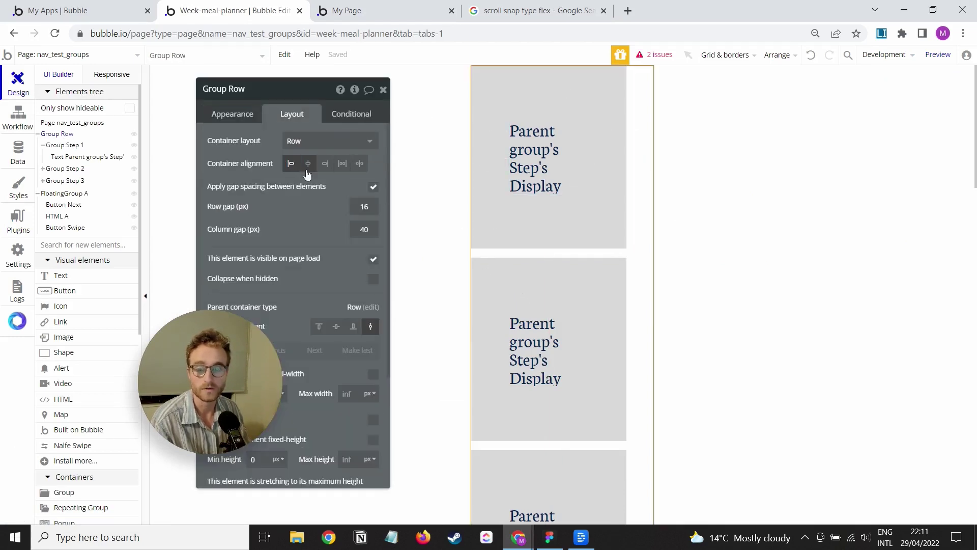
pyautogui.click(64, 145)
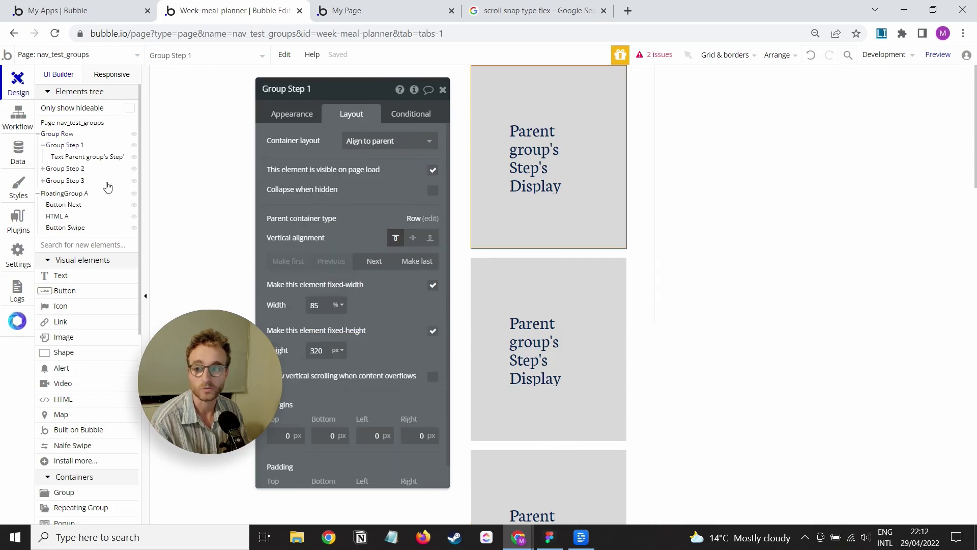
pyautogui.click(64, 217)
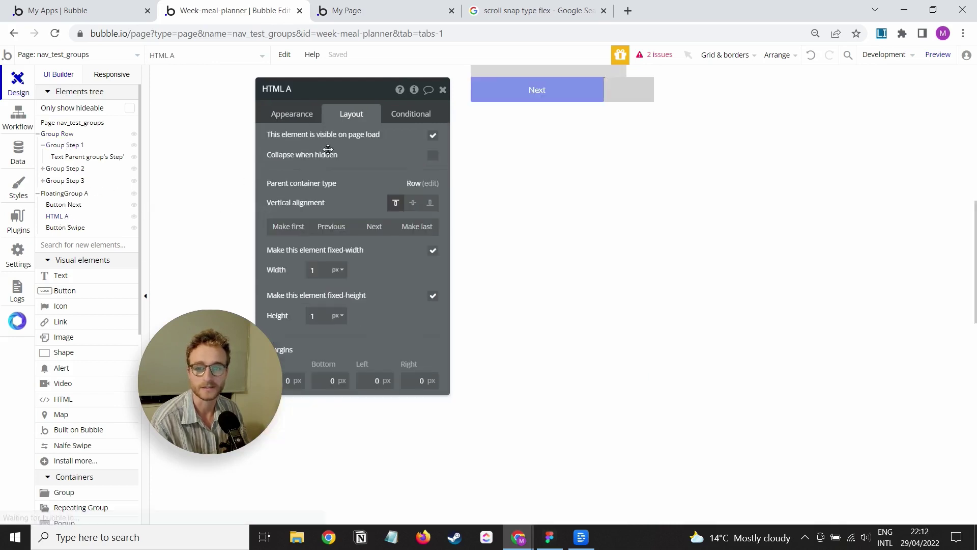
# Step: Show HTML A's code on the Appearance tab and select the scroll-snap-type: x mandatory rule
pyautogui.click(308, 114)
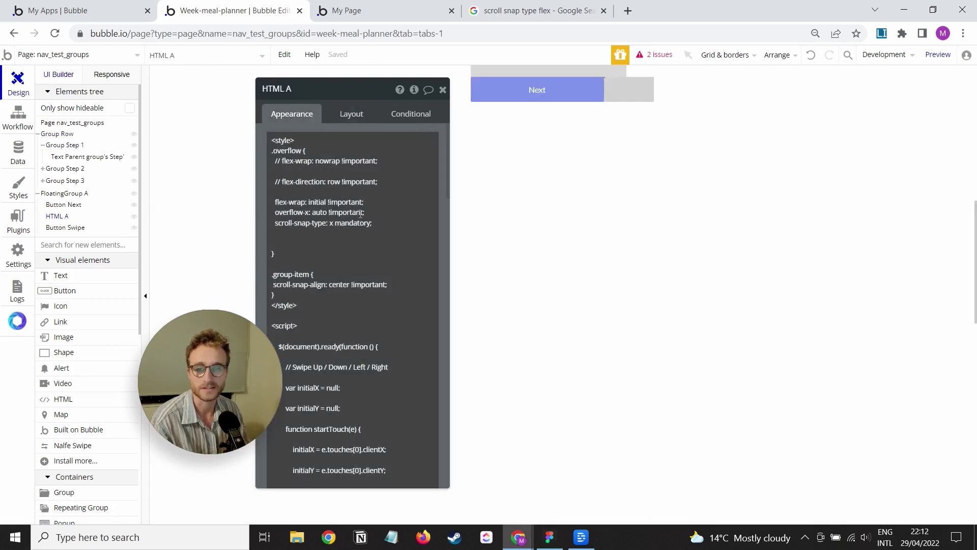
pyautogui.click(275, 226)
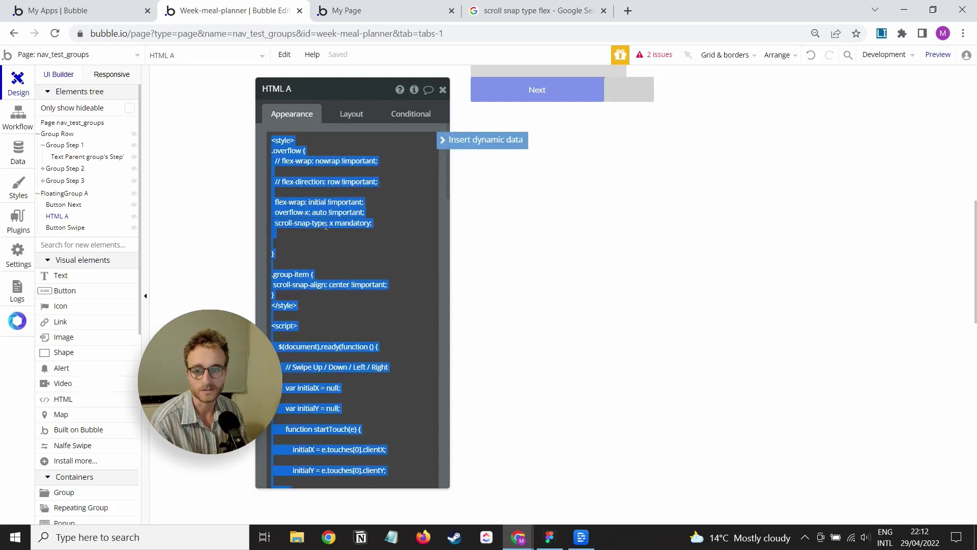
pyautogui.click(279, 228)
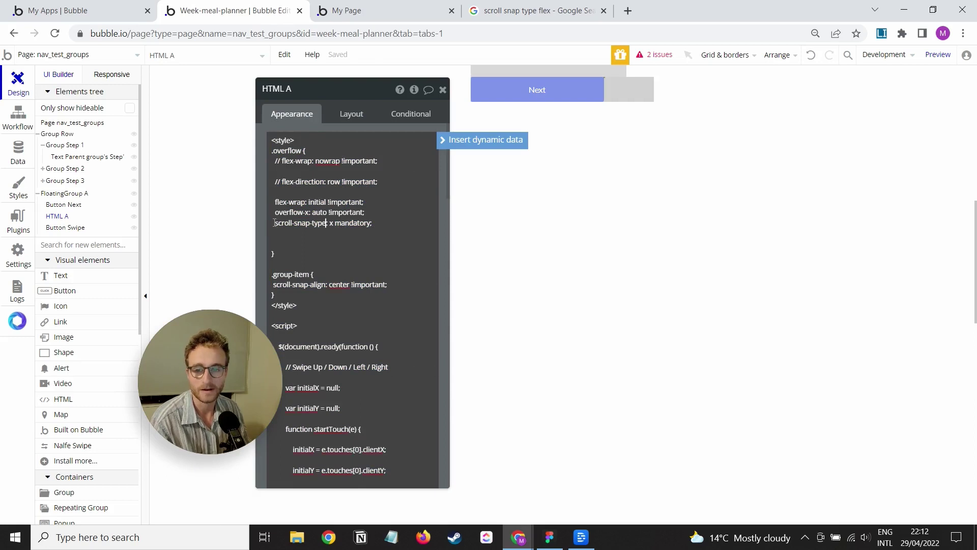
pyautogui.moveTo(275, 223); pyautogui.dragTo(340, 225)
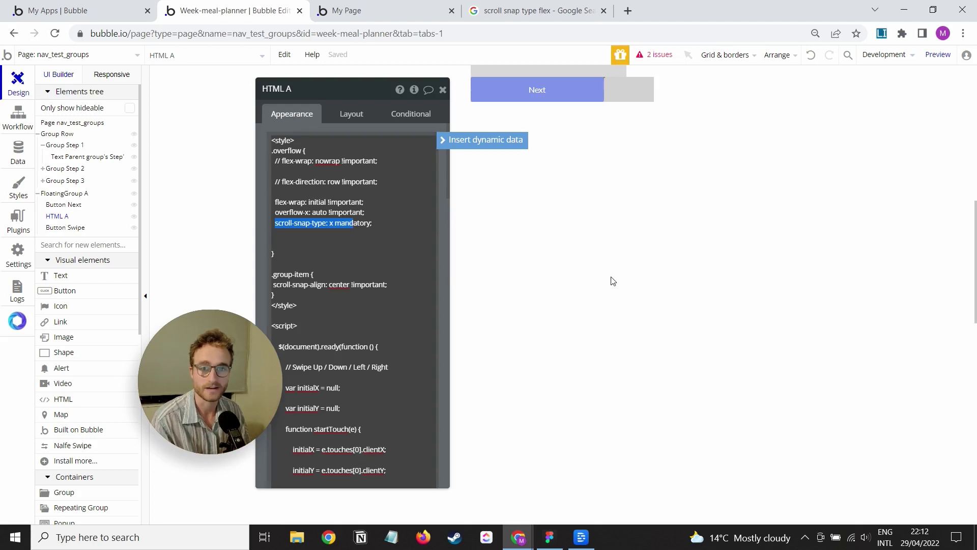
pyautogui.scroll(10, 617, 303)
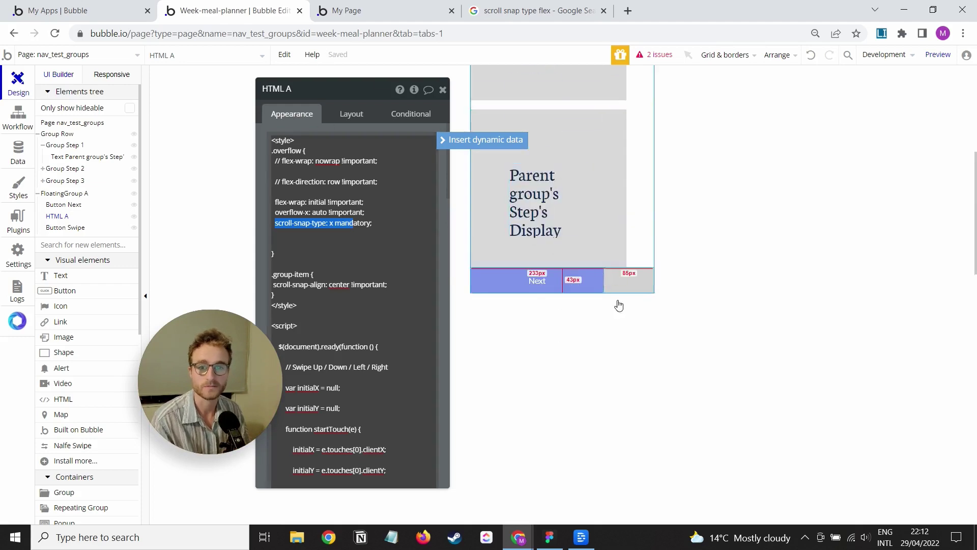
# Step: Inspect Group Step 2, then switch the editor to nav_test_rg and preview it
pyautogui.click(103, 60)
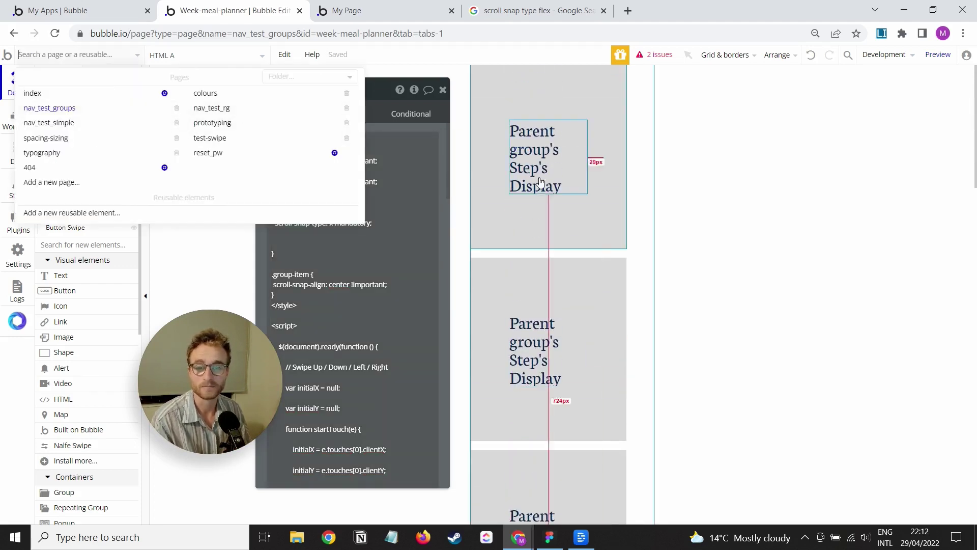
pyautogui.click(589, 158)
pyautogui.click(606, 306)
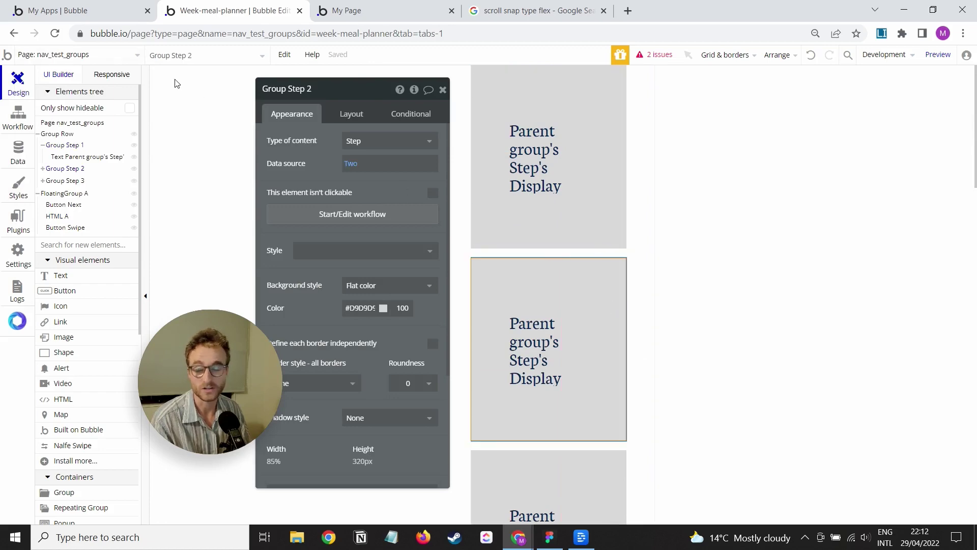
pyautogui.click(98, 53)
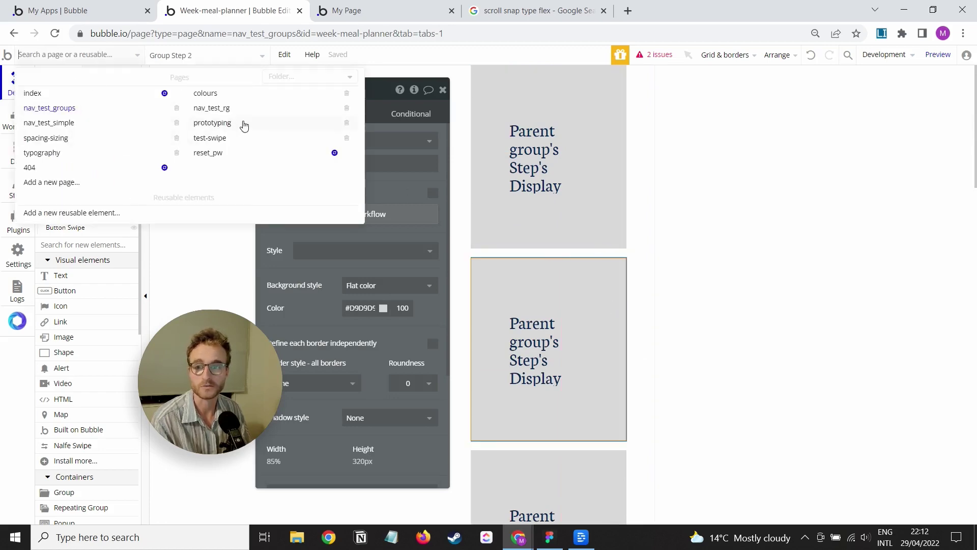
pyautogui.click(213, 108)
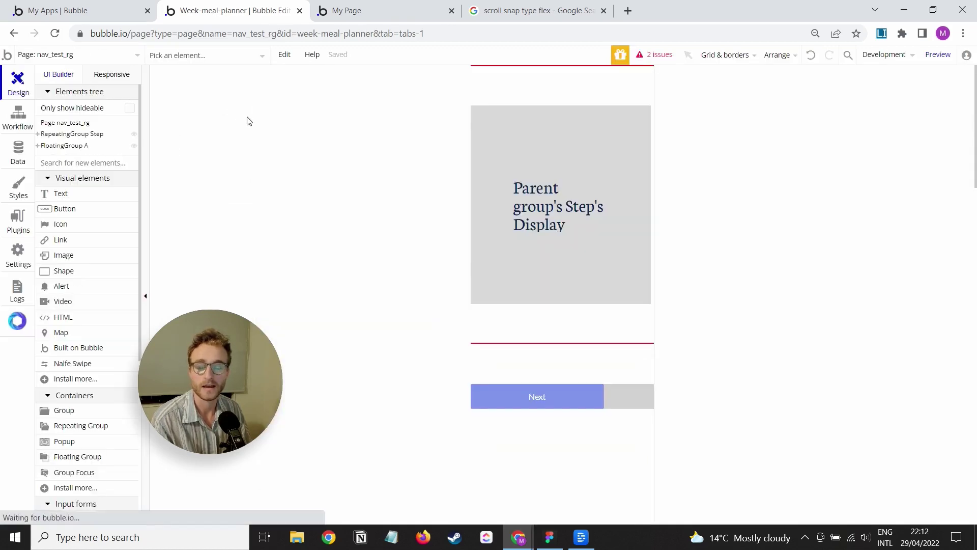
pyautogui.click(939, 55)
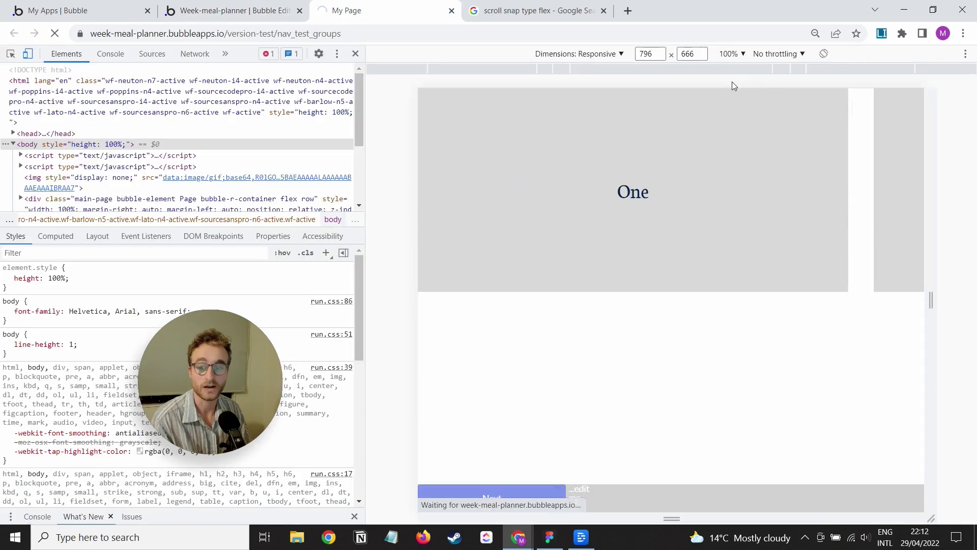
# Step: Swipe the repeating-group cards One to Four left and right to check each snaps into place
pyautogui.hscroll(3, 691, 222)
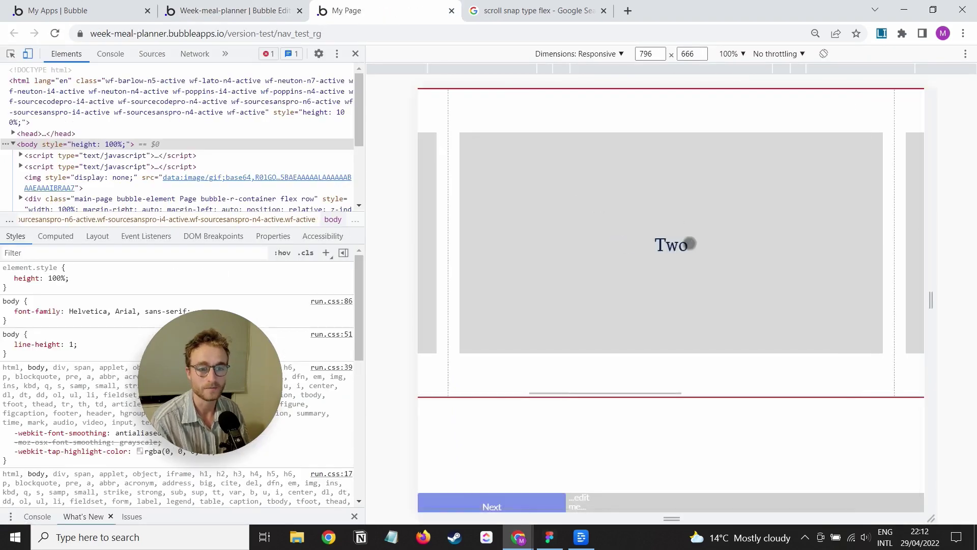
pyautogui.hscroll(2, 662, 244)
pyautogui.hscroll(-4, 764, 218)
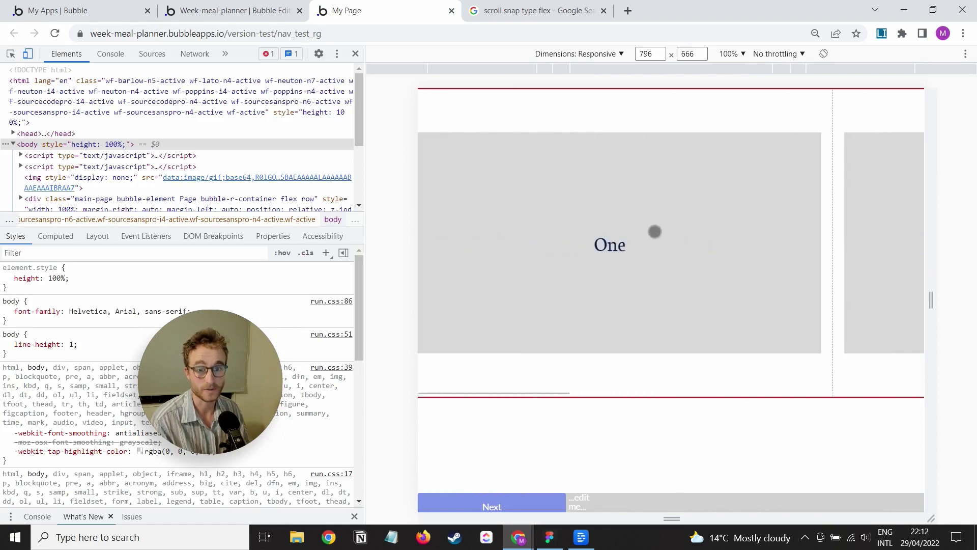
pyautogui.hscroll(2, 725, 224)
pyautogui.hscroll(-1, 653, 241)
pyautogui.hscroll(-1, 672, 240)
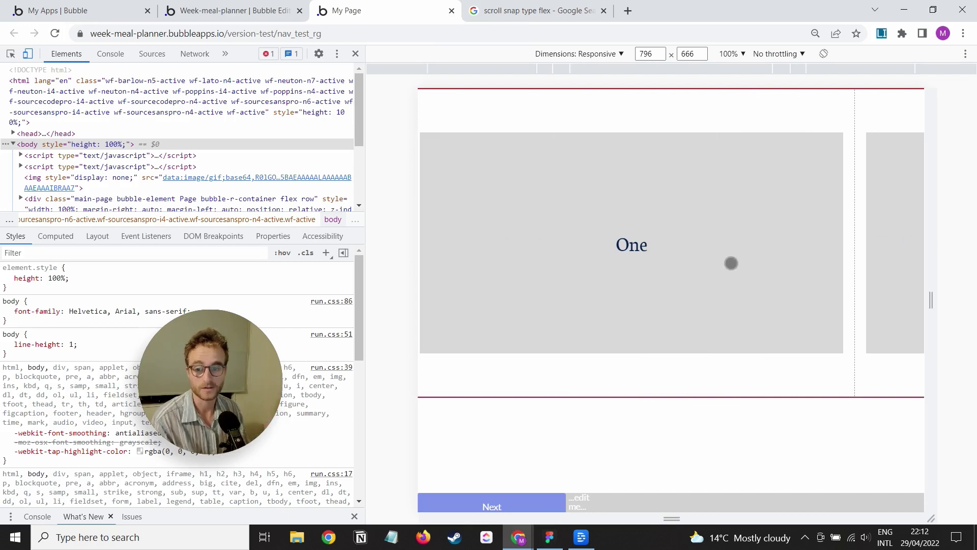
pyautogui.hscroll(1, 731, 264)
pyautogui.hscroll(1, 769, 258)
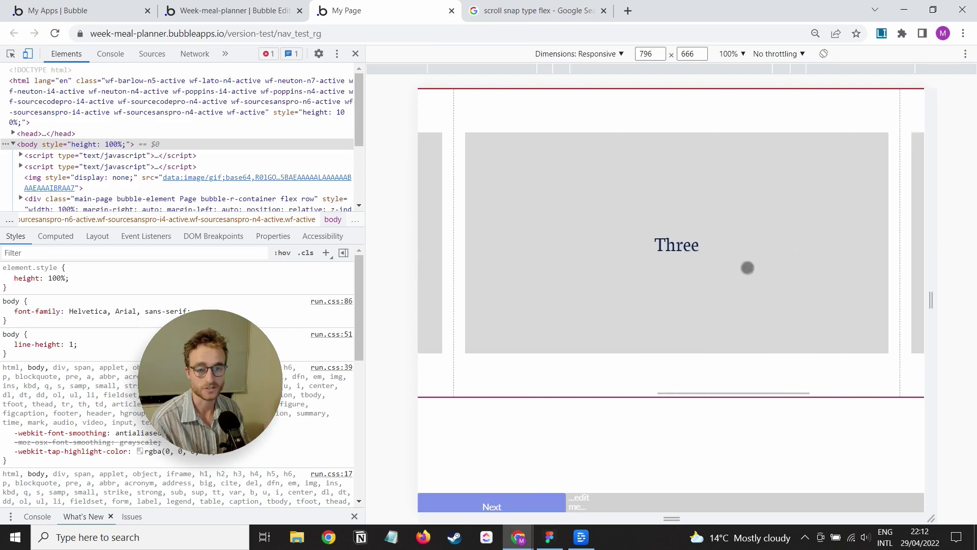
pyautogui.hscroll(1, 740, 271)
pyautogui.hscroll(-1, 681, 289)
pyautogui.hscroll(-1, 719, 284)
pyautogui.hscroll(2, 790, 275)
pyautogui.hscroll(-1, 735, 310)
pyautogui.hscroll(-1, 533, 333)
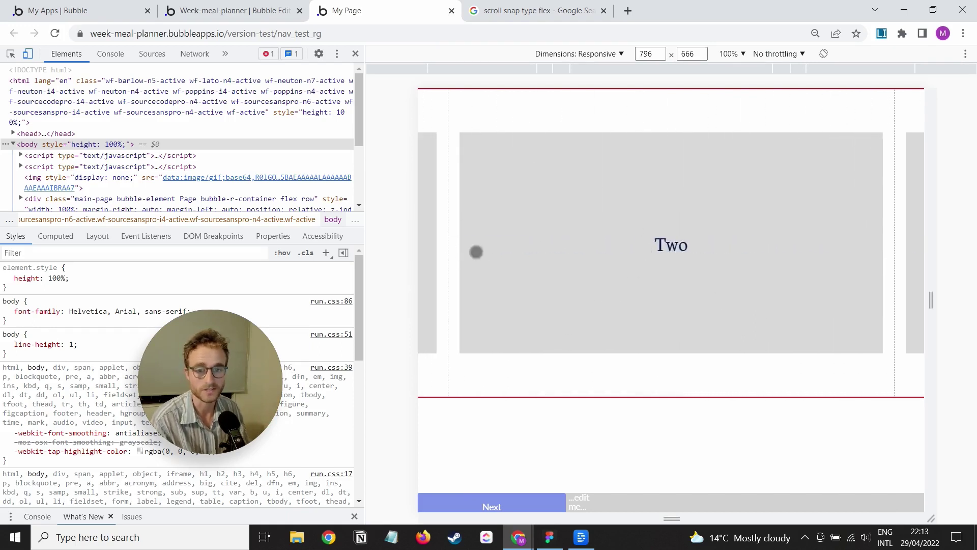
# Step: Swipe the cards from Two back to One and forward to Two, then bring up the FigJam board
pyautogui.moveTo(486, 251); pyautogui.dragTo(681, 232)
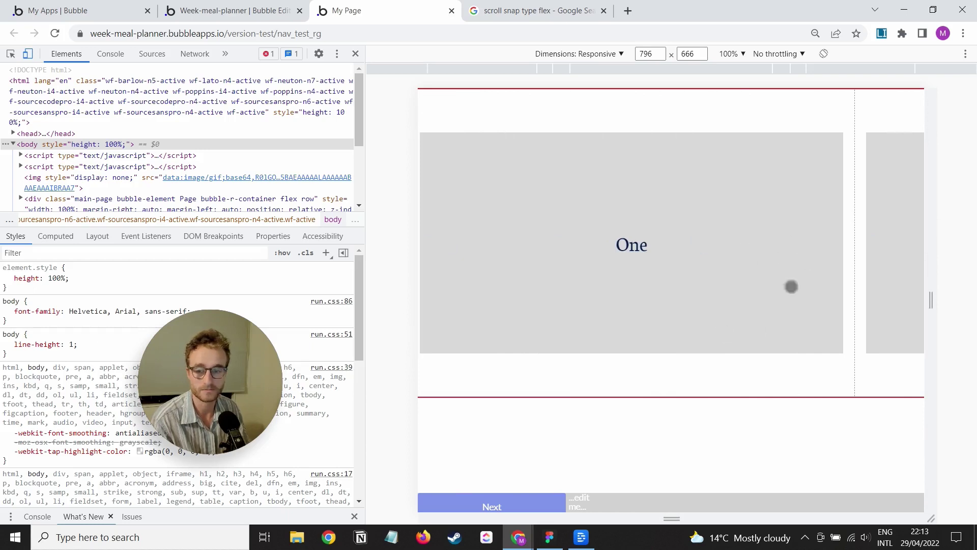
pyautogui.moveTo(768, 245); pyautogui.dragTo(700, 259)
pyautogui.hscroll(2, 700, 259)
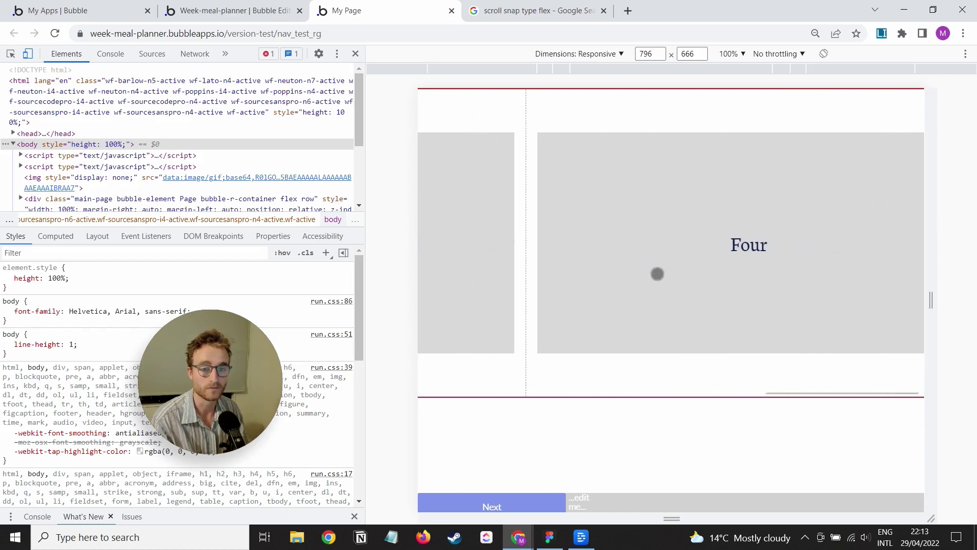
pyautogui.hscroll(-2, 655, 273)
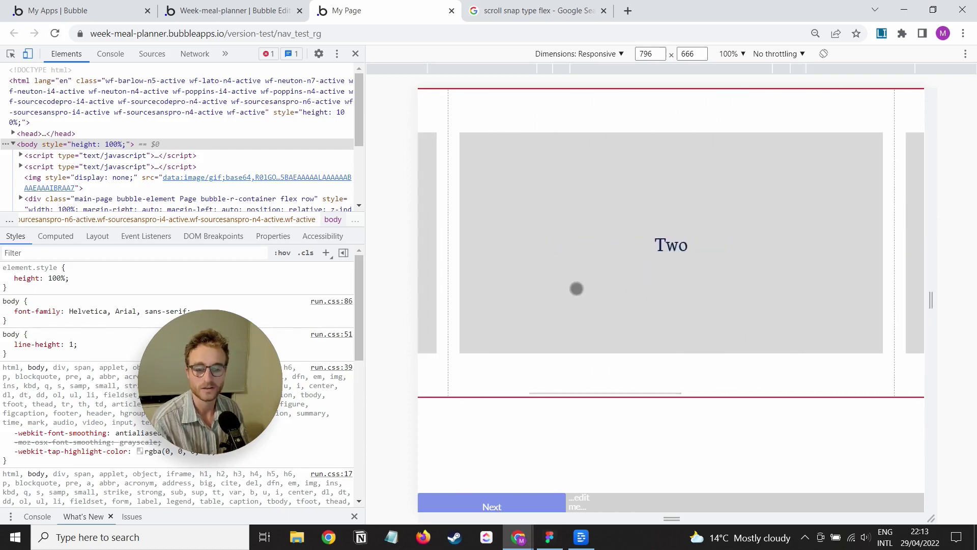
pyautogui.click(550, 537)
# Step: Zoom in on the New Plan sketches: the two-card Recipes screen and the 'Mar 24, 7 meals' plan
pyautogui.scroll(-3, 525, 379)
pyautogui.moveTo(528, 395); pyautogui.dragTo(502, 218)
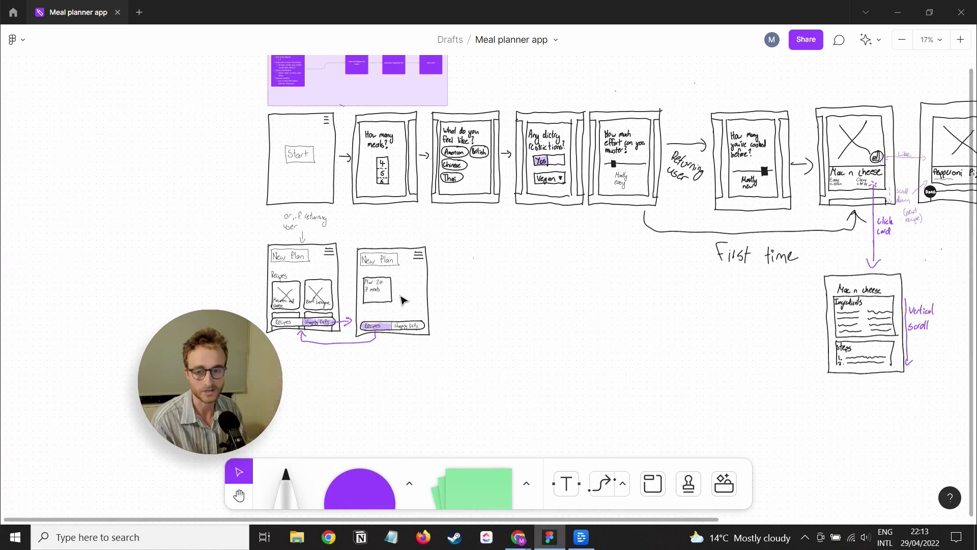
pyautogui.scroll(3, 404, 300)
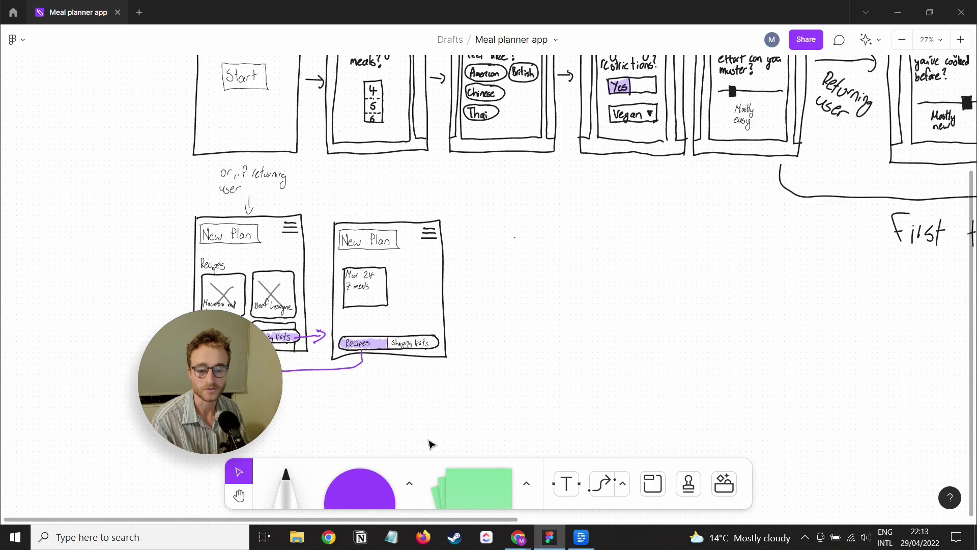
# Step: In the nav_test_rg preview, swipe the cards through One, Three and Four, back to One, then to Two
pyautogui.moveTo(519, 537)
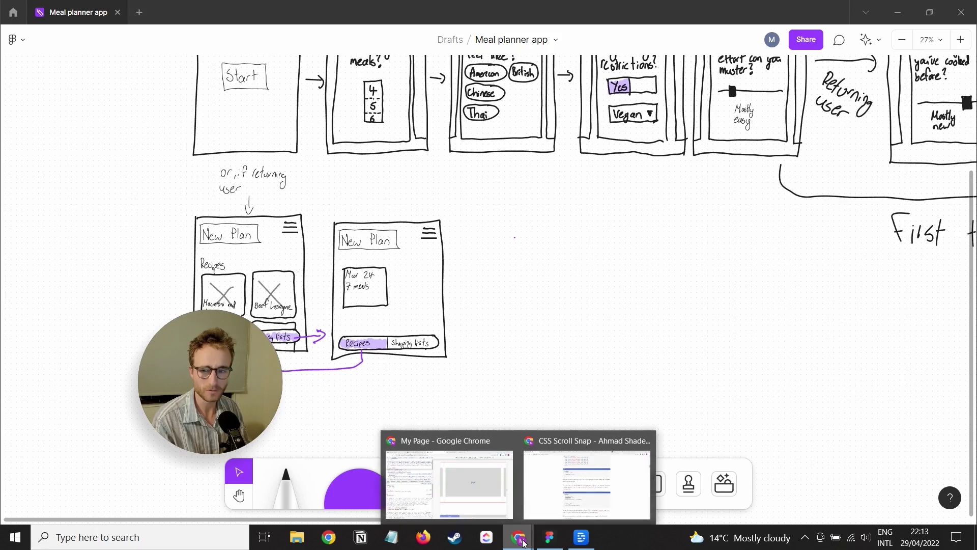
pyautogui.click(476, 493)
pyautogui.moveTo(619, 240); pyautogui.dragTo(589, 245)
pyautogui.moveTo(744, 255); pyautogui.dragTo(657, 260)
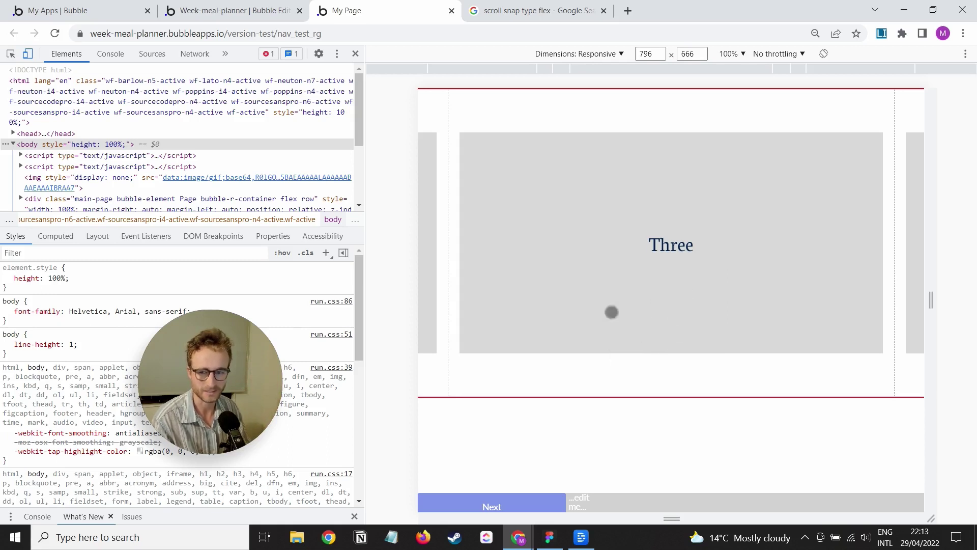
pyautogui.moveTo(753, 297); pyautogui.dragTo(691, 283)
pyautogui.moveTo(655, 319); pyautogui.dragTo(697, 316)
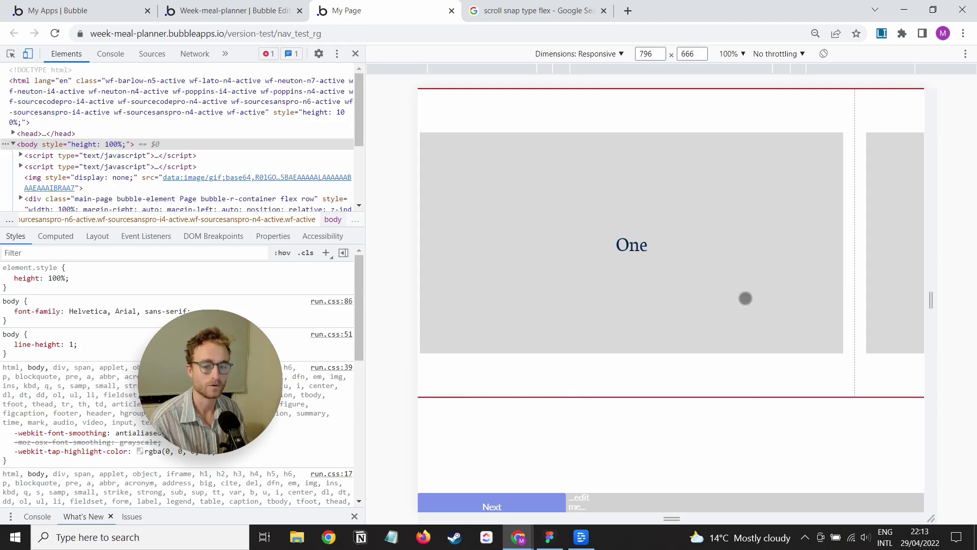
pyautogui.moveTo(751, 299); pyautogui.dragTo(683, 310)
# Step: Zoom out on the FigJam board to show the whole flow from Start to Confirm Plan
pyautogui.click(549, 537)
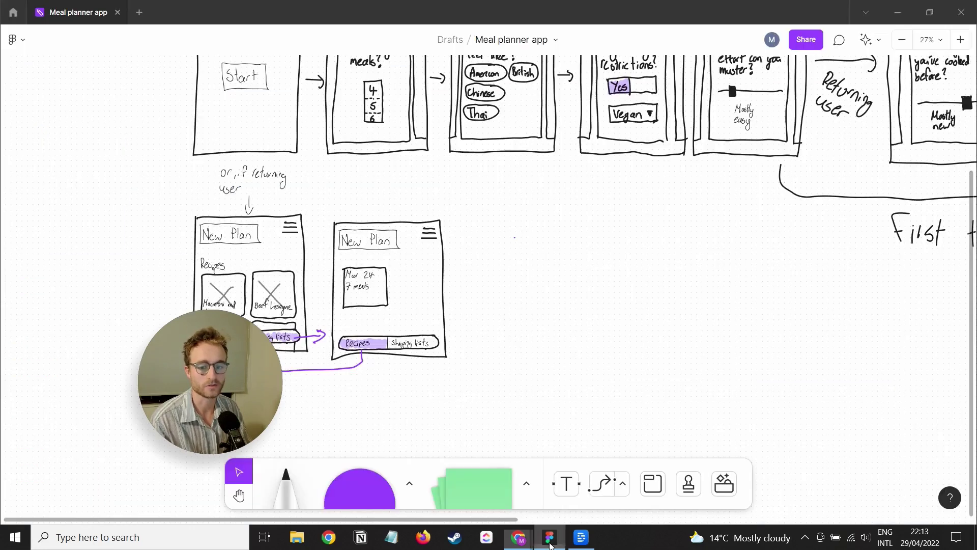
pyautogui.scroll(-5, 670, 188)
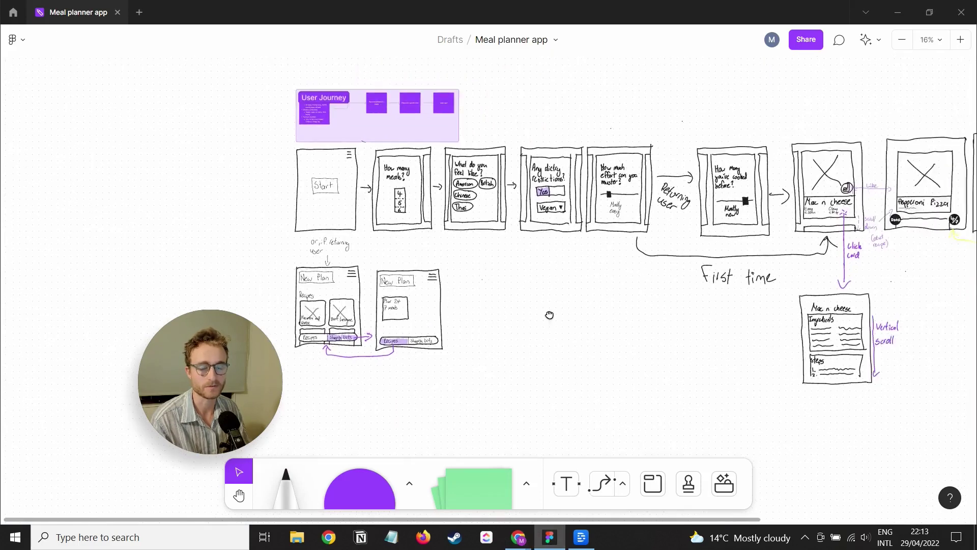
pyautogui.hscroll(2, 522, 331)
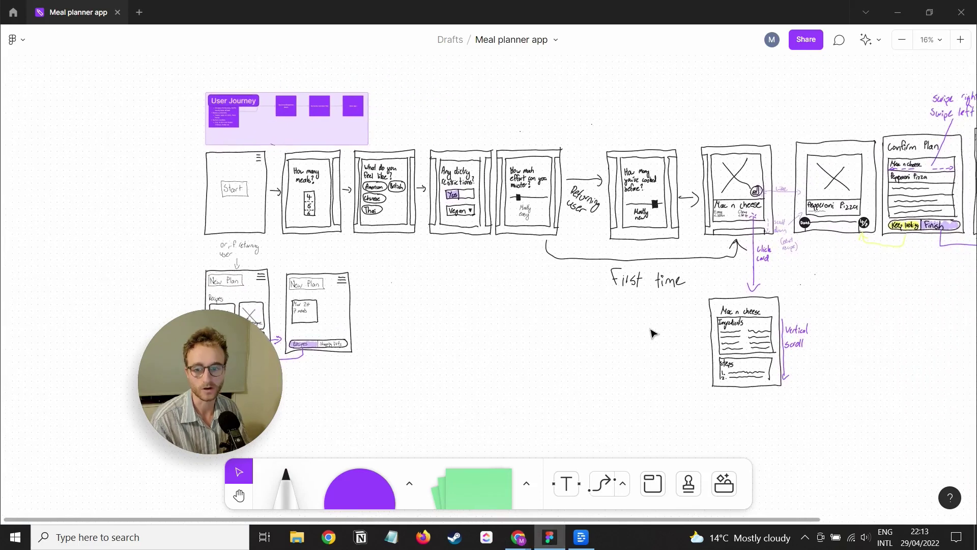
pyautogui.click(549, 540)
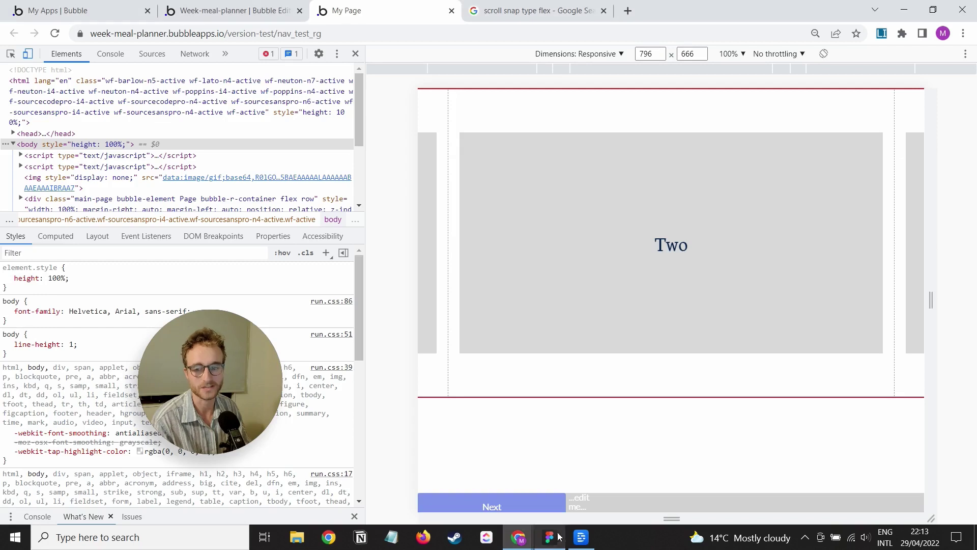